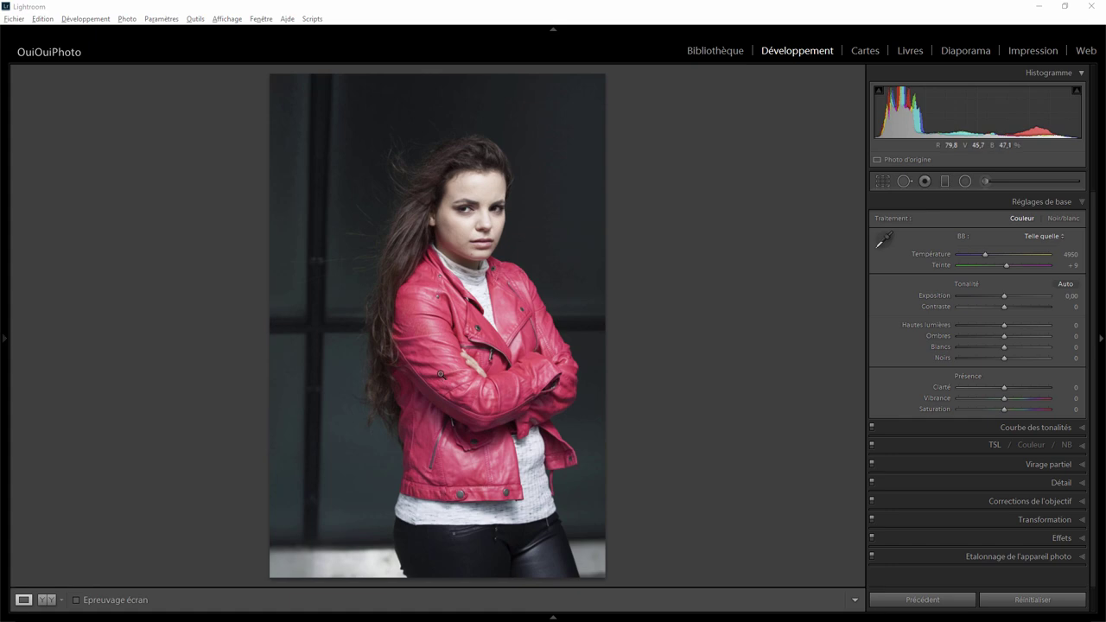
- Zoom in to inspect the face and jacket detail, then return to the full view
left_click(462, 251)
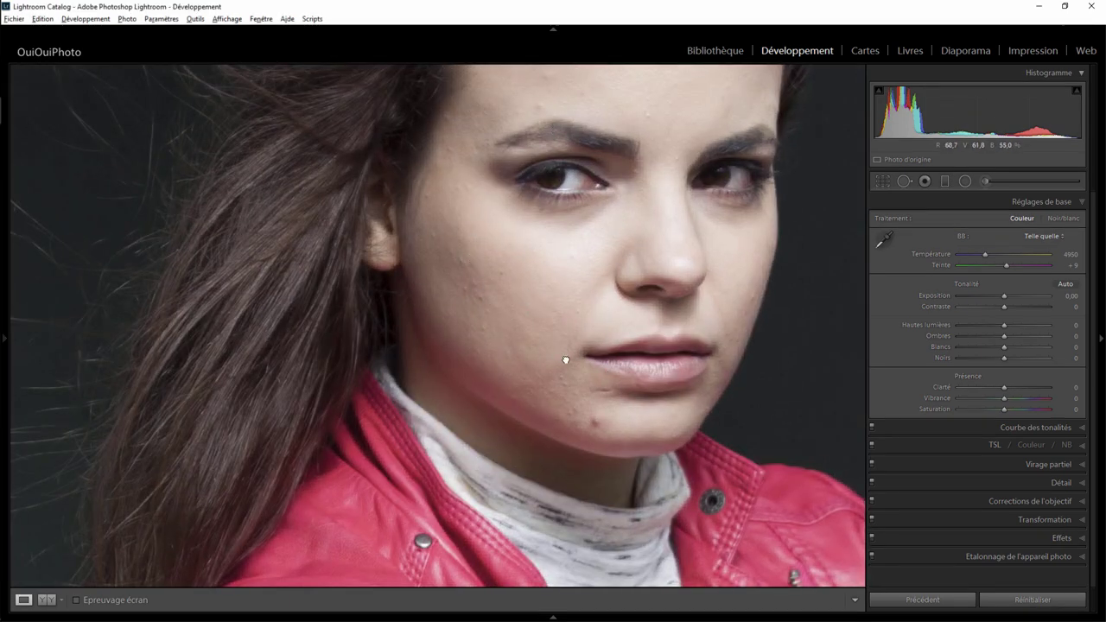
left_click_drag(565, 360, 414, 225)
left_click(473, 275)
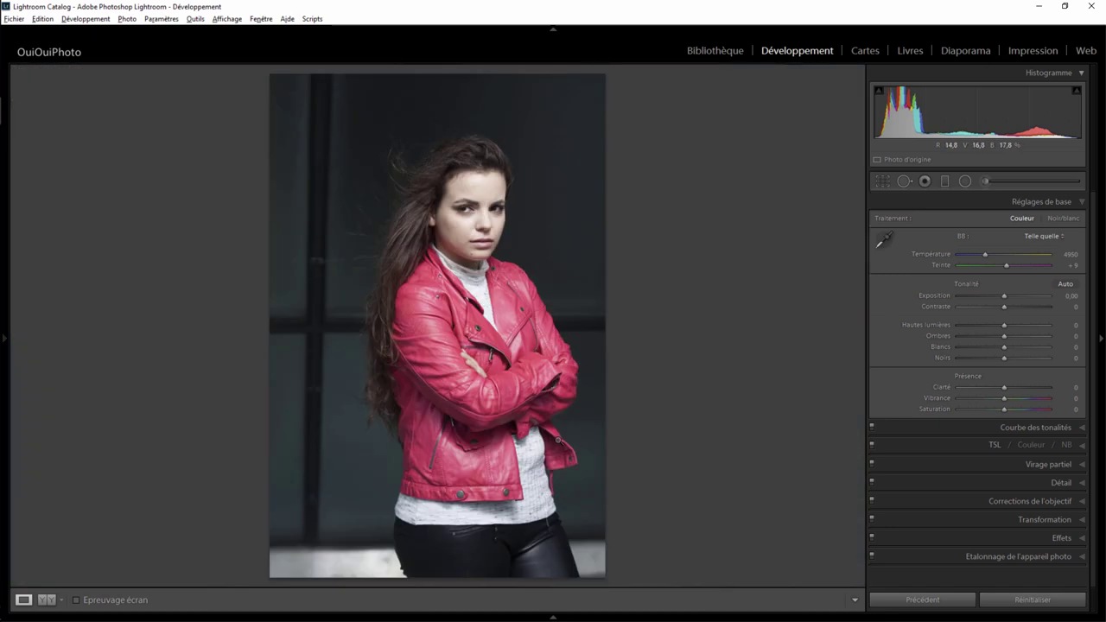
left_click(558, 441)
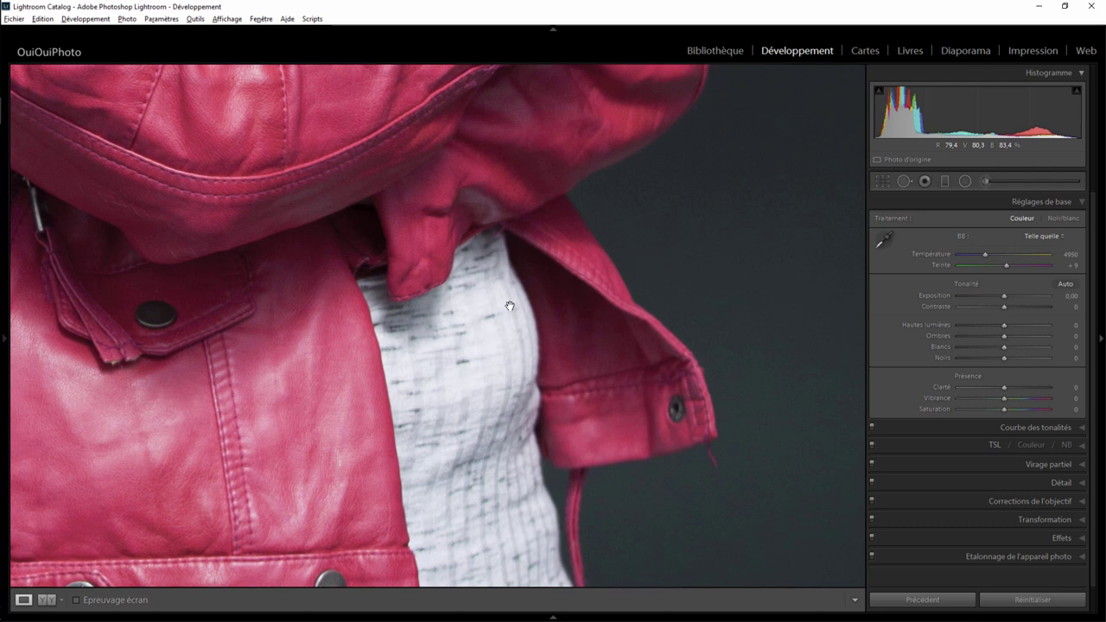
left_click(522, 338)
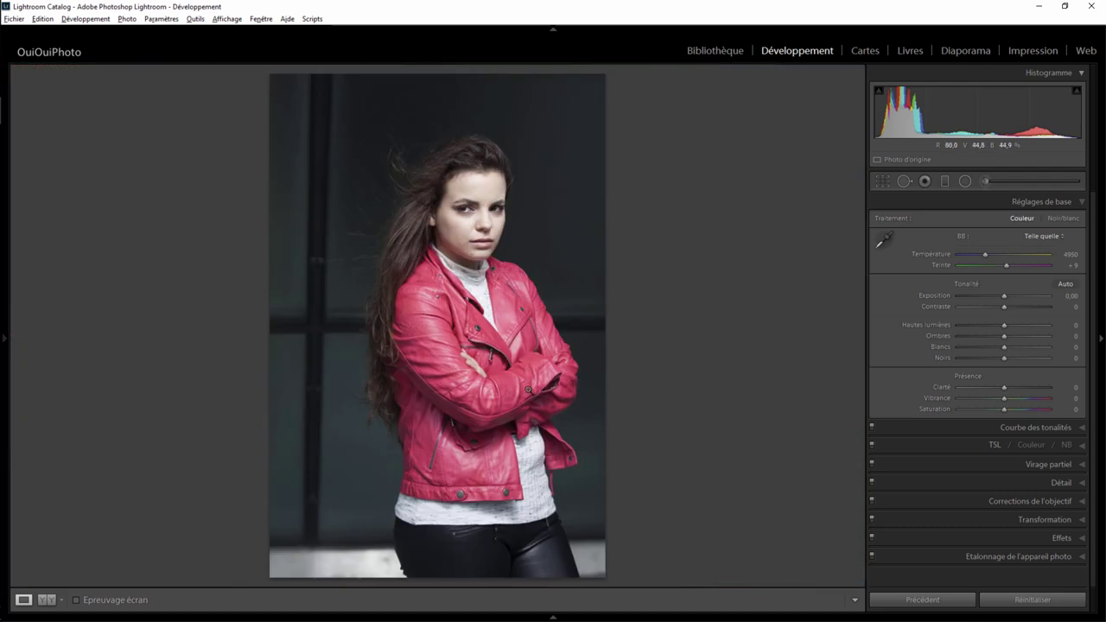
left_click(542, 453)
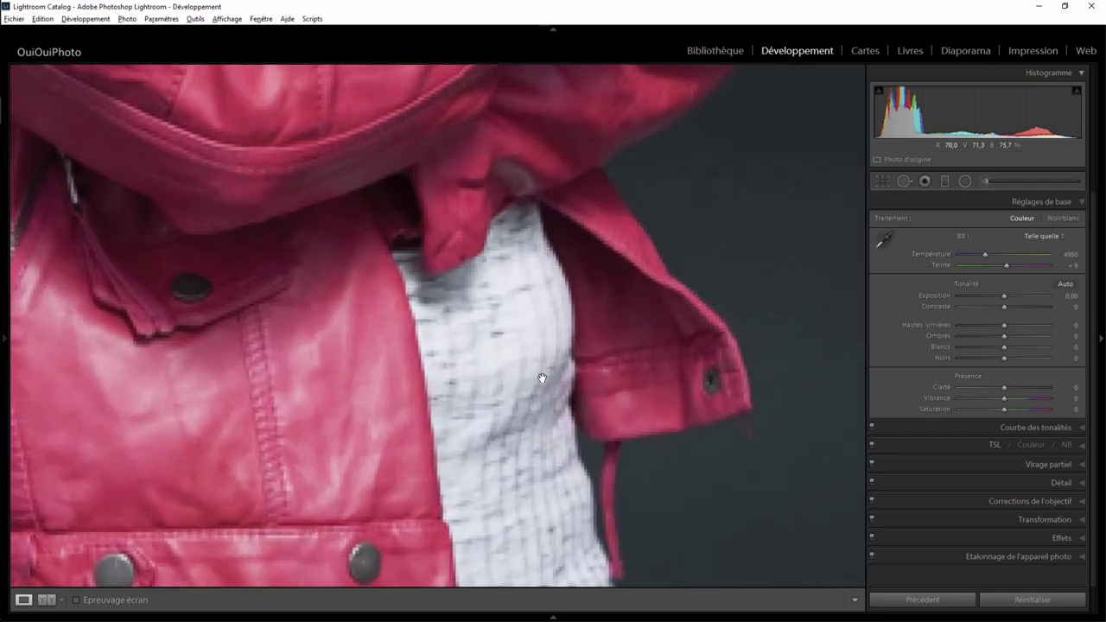
left_click(552, 327)
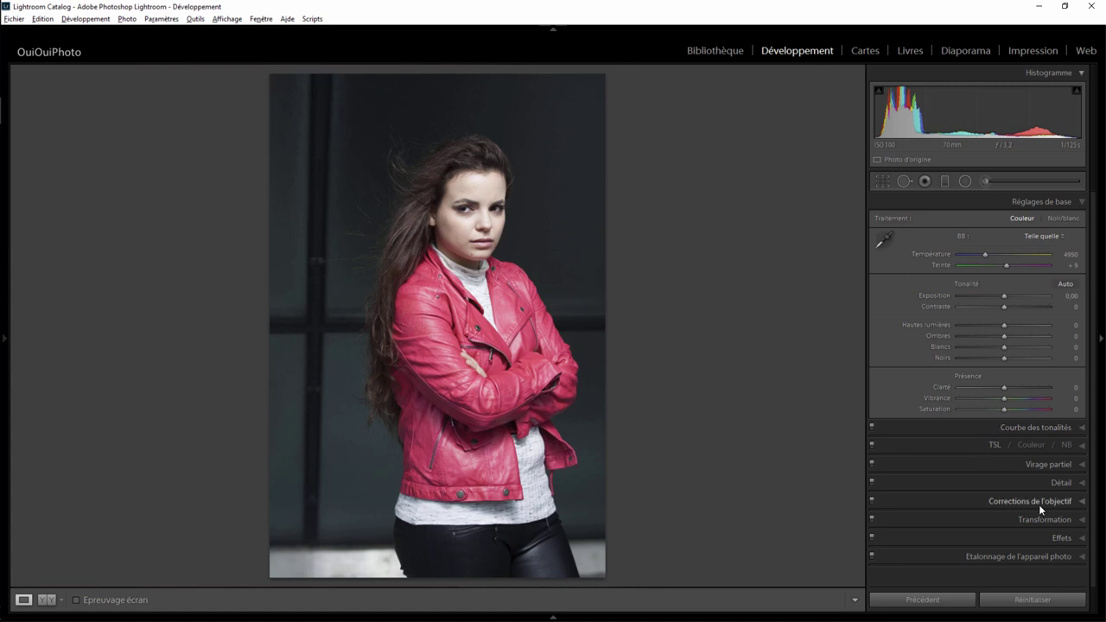
- Correct perspective with Guided Upright using a vertical window-frame guide and a horizontal guide
left_click(1083, 520)
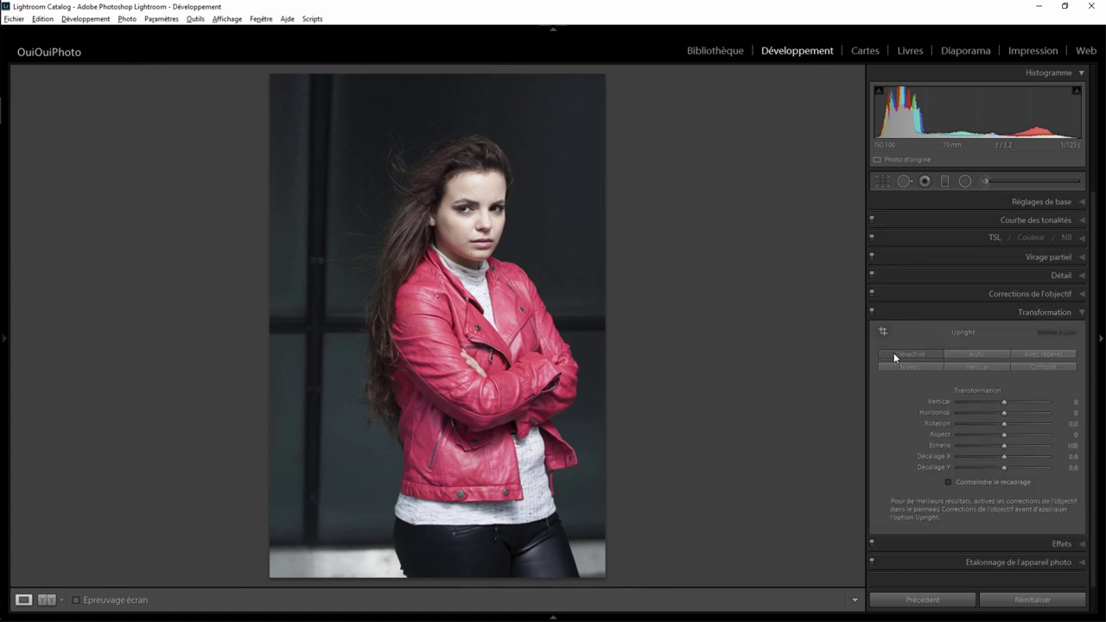
left_click(881, 330)
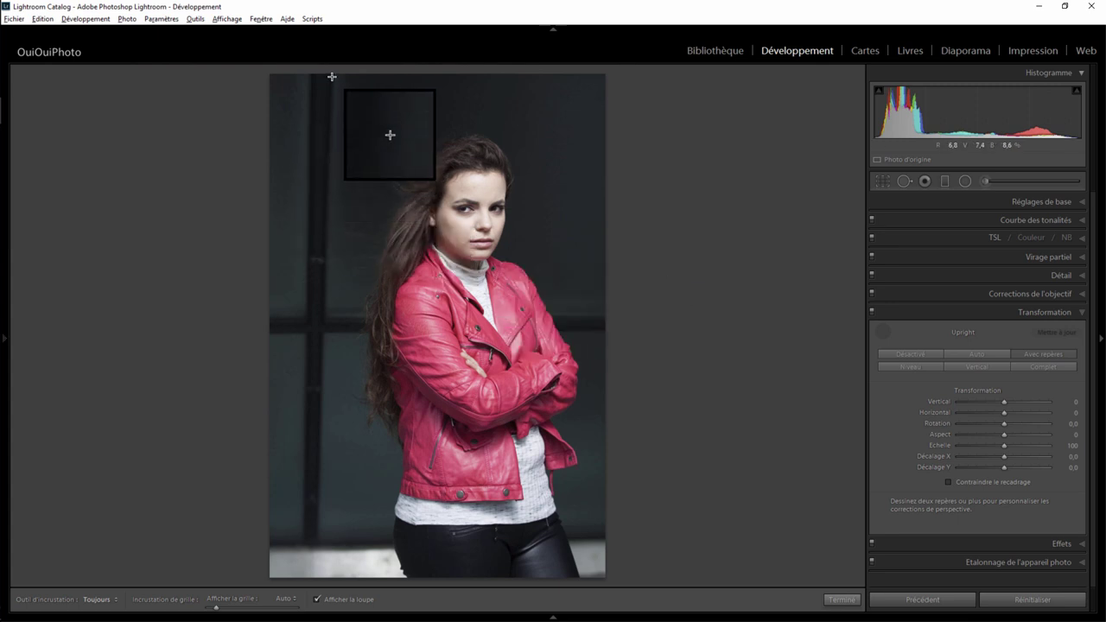
left_click_drag(332, 80, 321, 487)
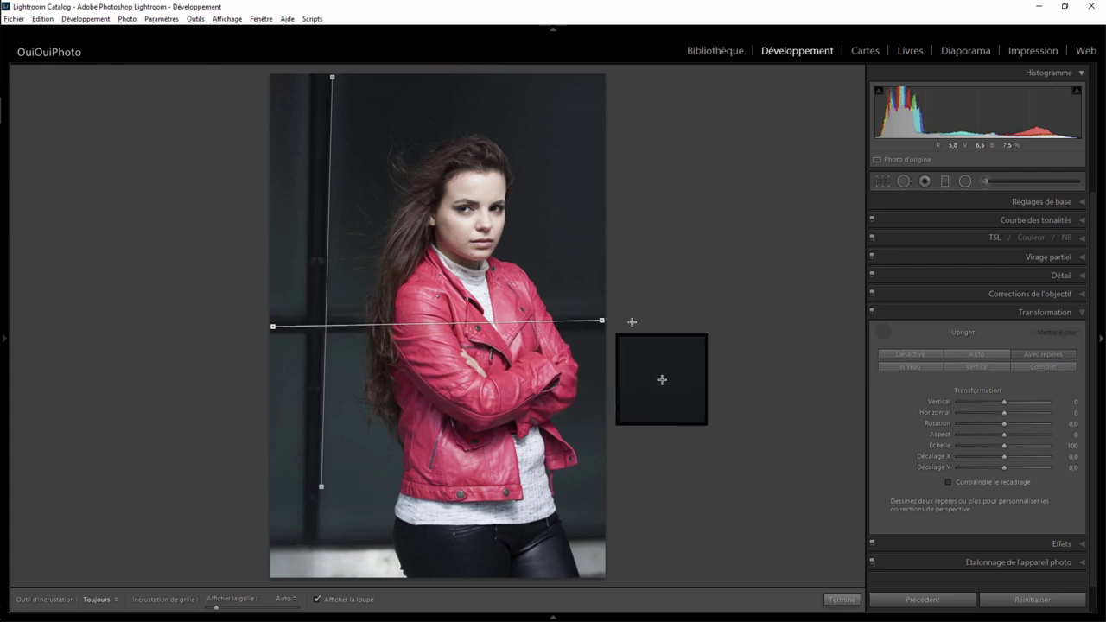
left_click_drag(272, 326, 639, 327)
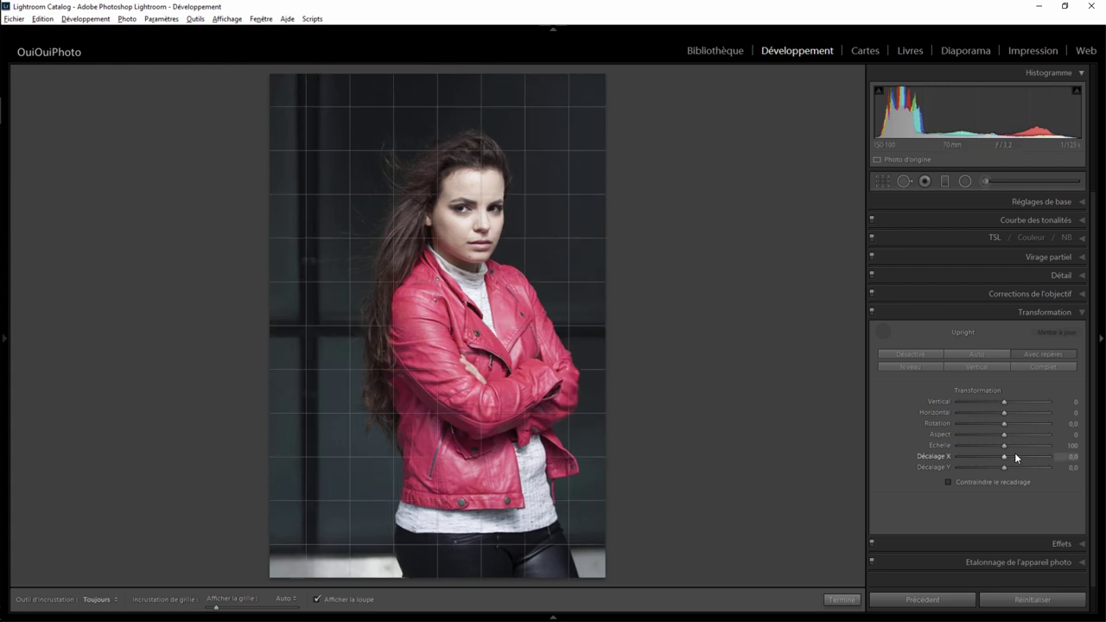
- Keep the transform scale at 100 and set Aspect to -8
mouse_move(1004, 445)
left_click_drag(1004, 446, 1001, 446)
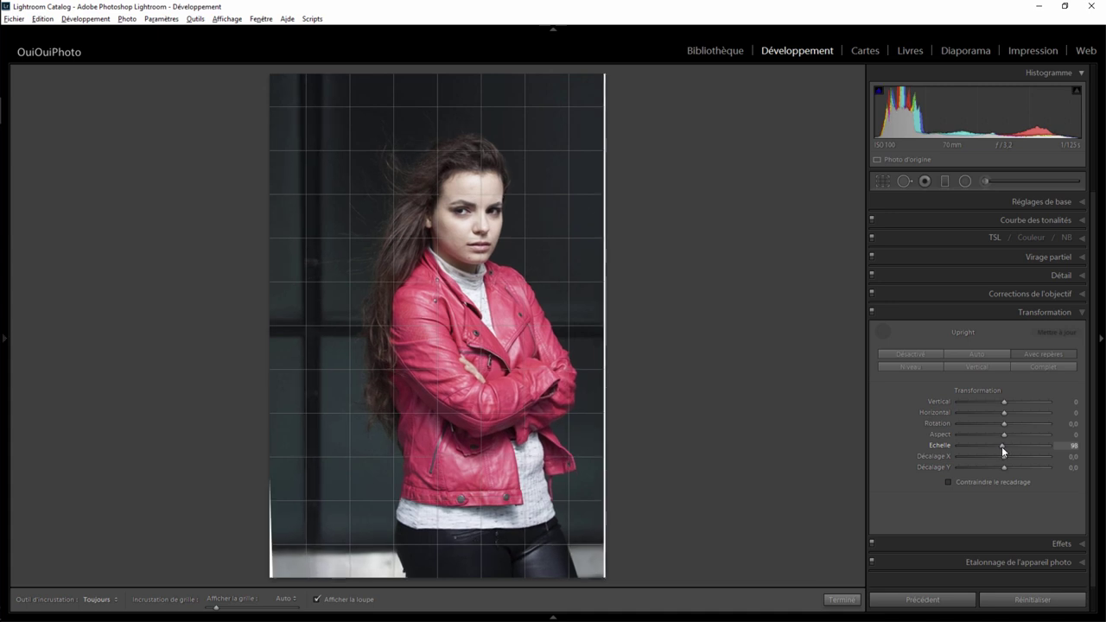
double_click(1001, 446)
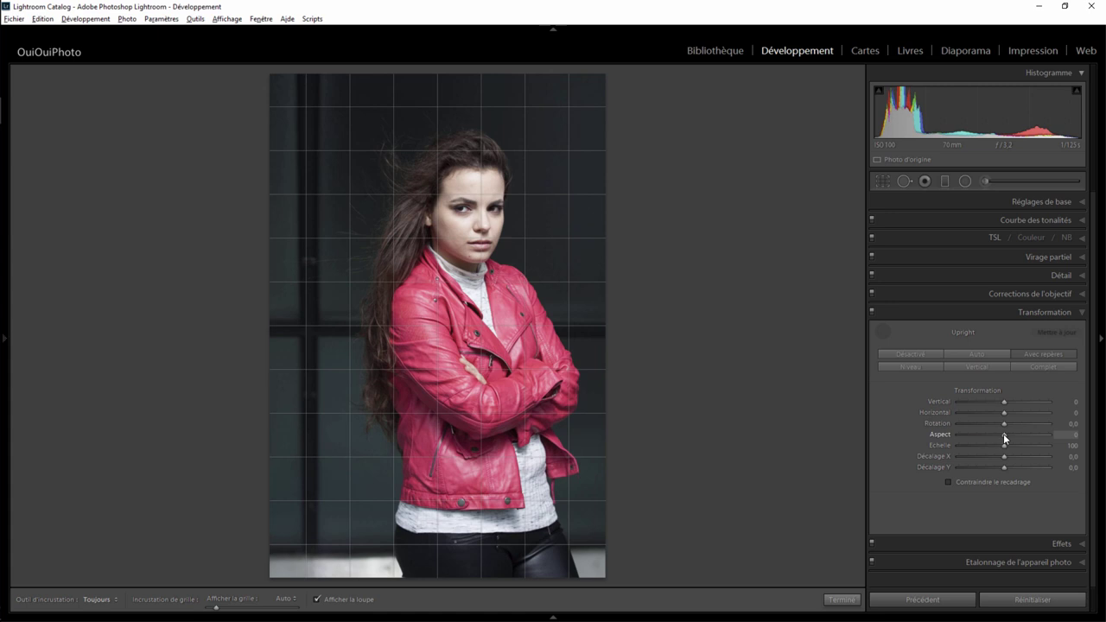
left_click_drag(1003, 434, 999, 434)
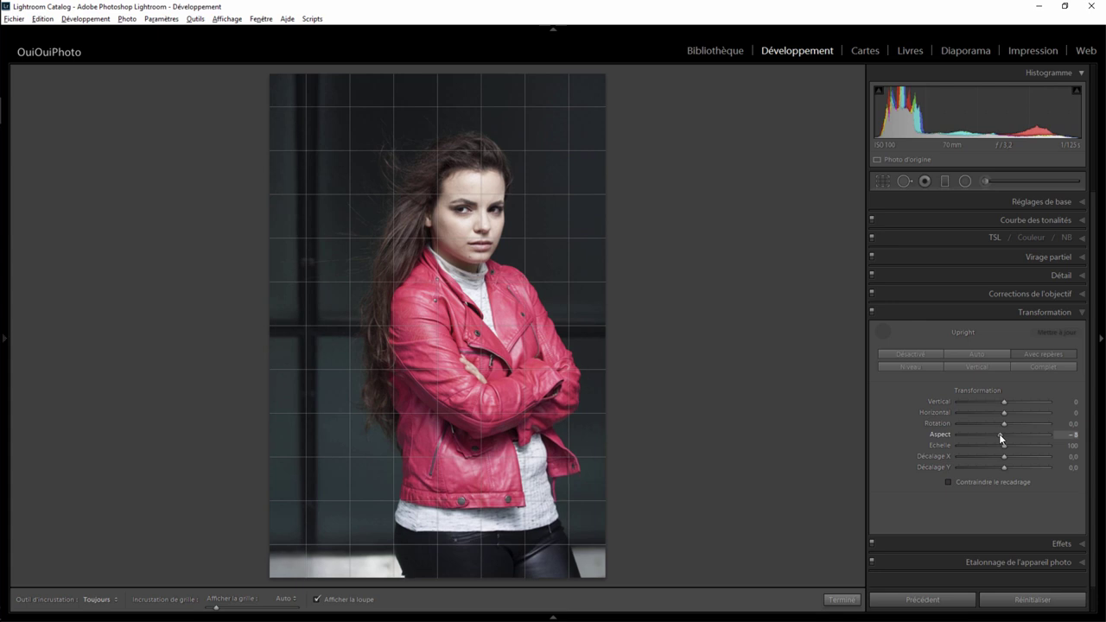
left_click(884, 183)
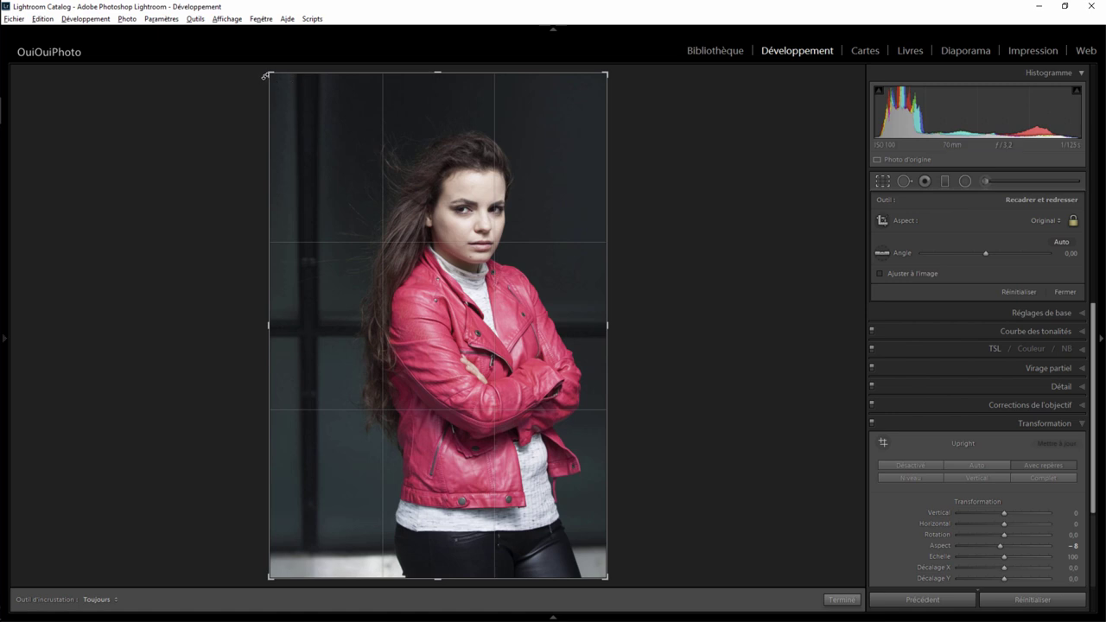
- Crop the portrait slightly tighter at its original ratio, trimming the top and edges
left_click_drag(265, 76, 283, 83)
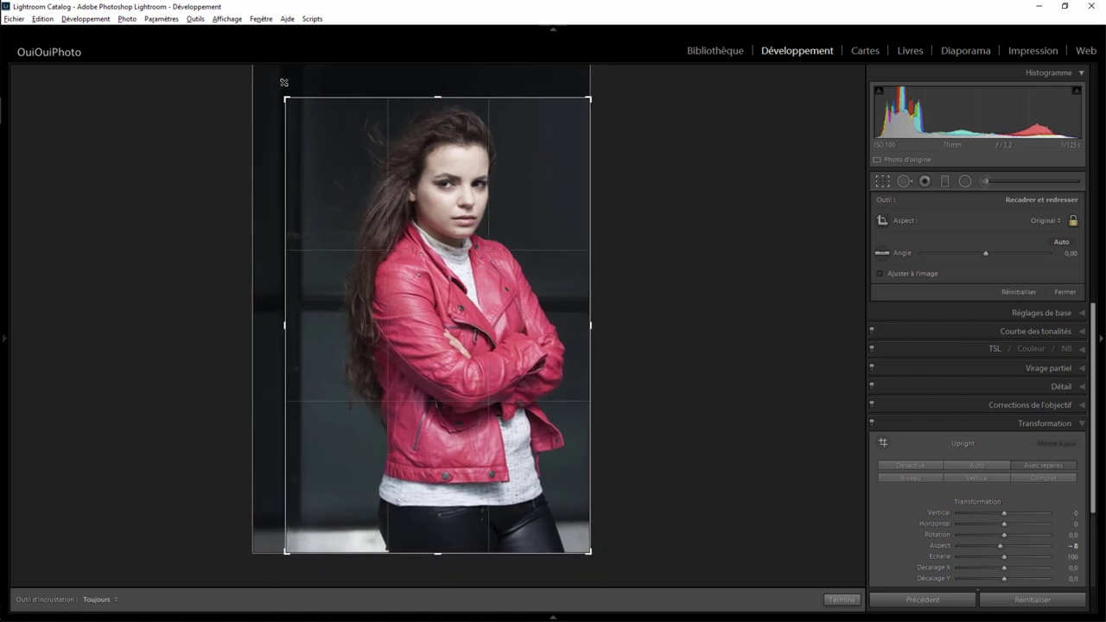
left_click_drag(431, 183, 431, 196)
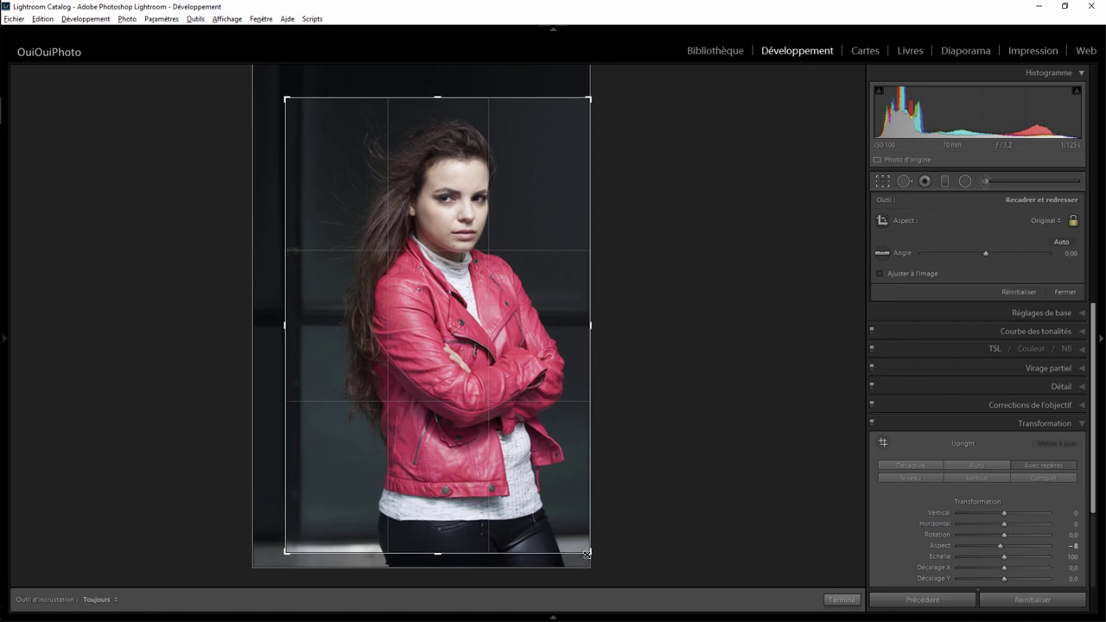
left_click_drag(584, 550, 584, 546)
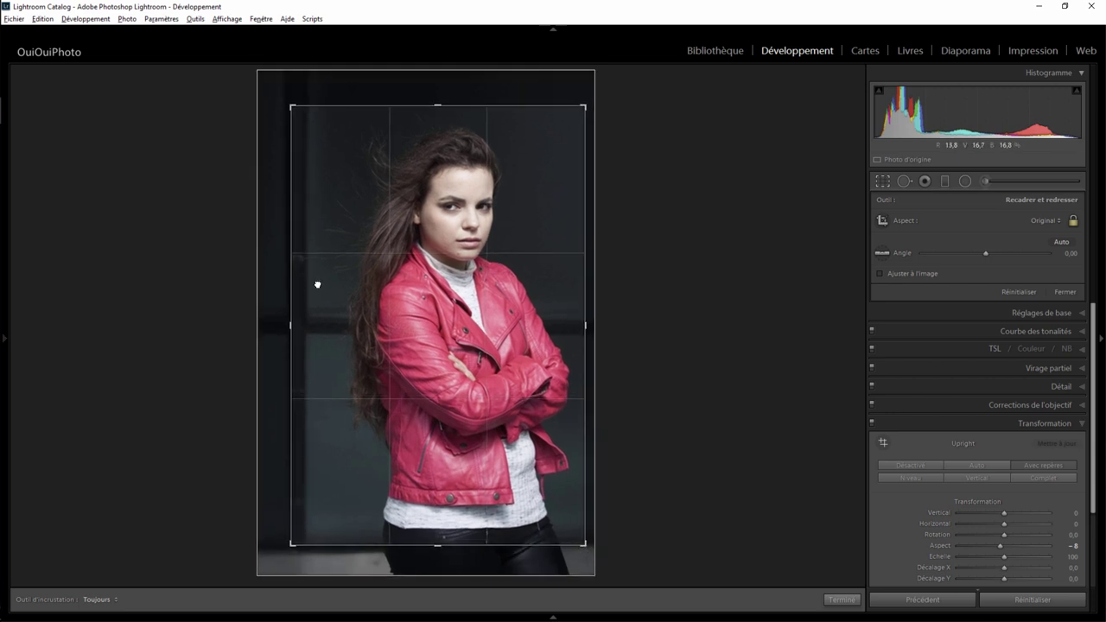
left_click(841, 600)
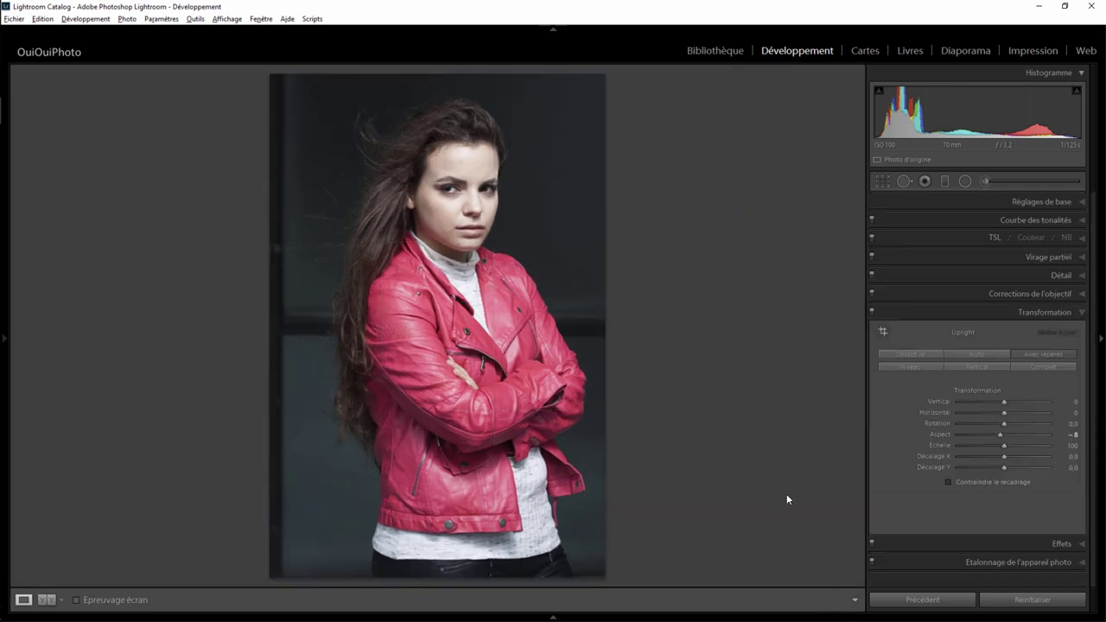
- Heal the chin blemishes with spot removal in Heal mode, relocating one sample source
left_click(432, 229)
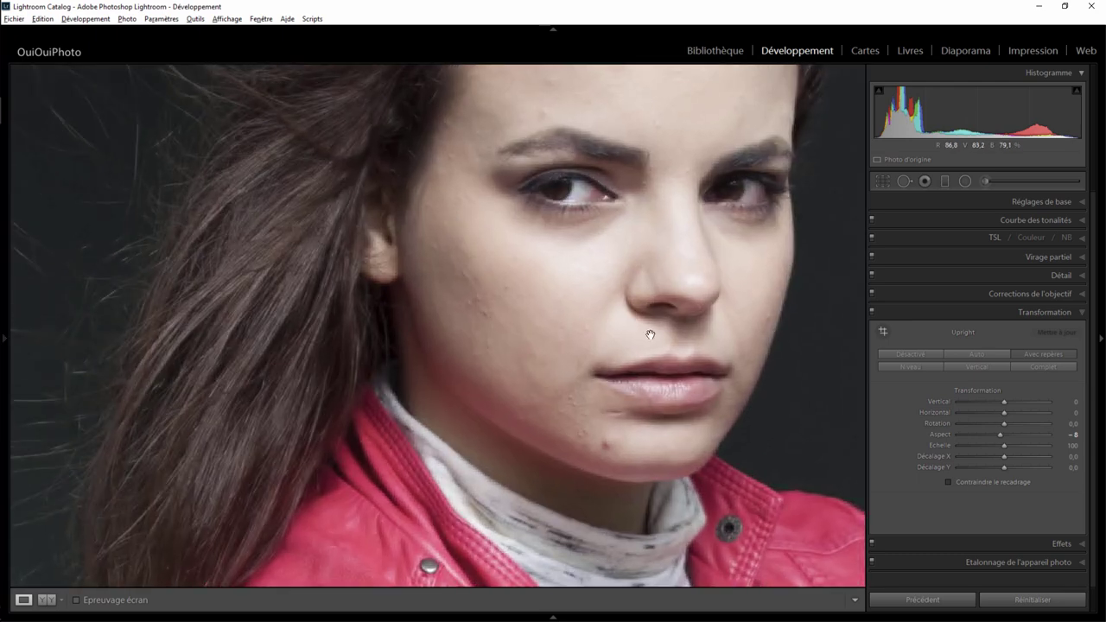
left_click_drag(649, 335, 598, 183)
left_click(904, 180)
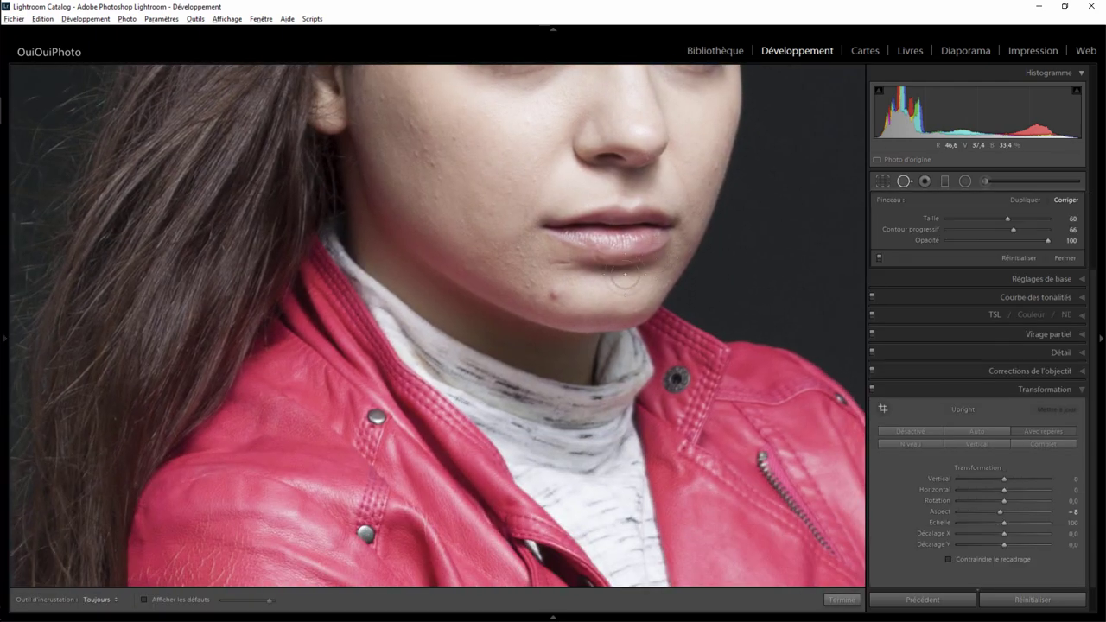
scroll(553, 296, "down", 3)
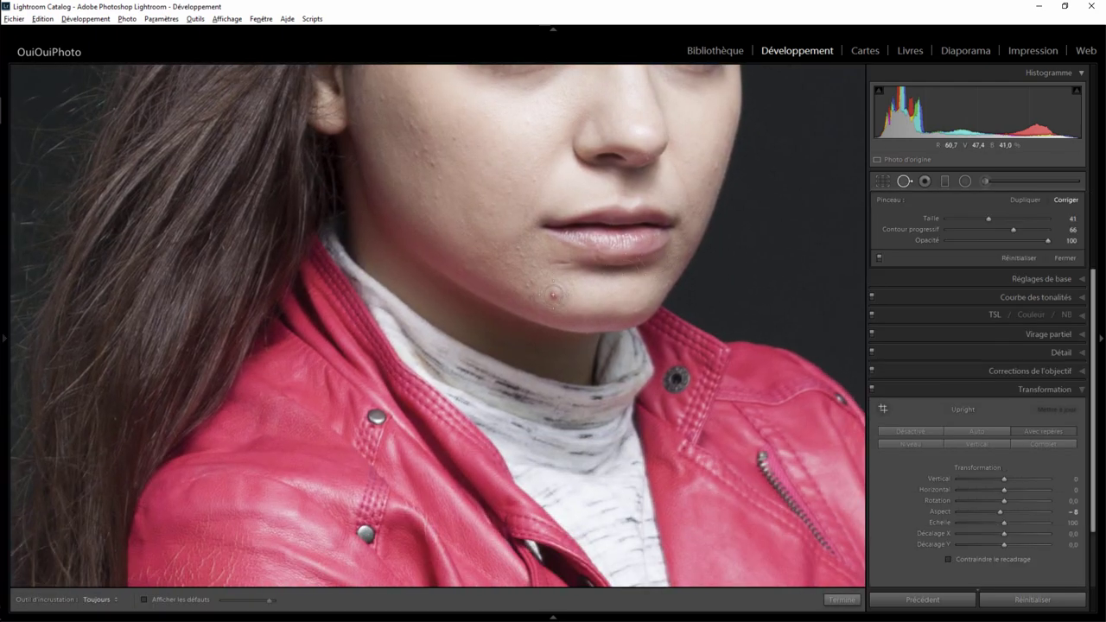
left_click(553, 295)
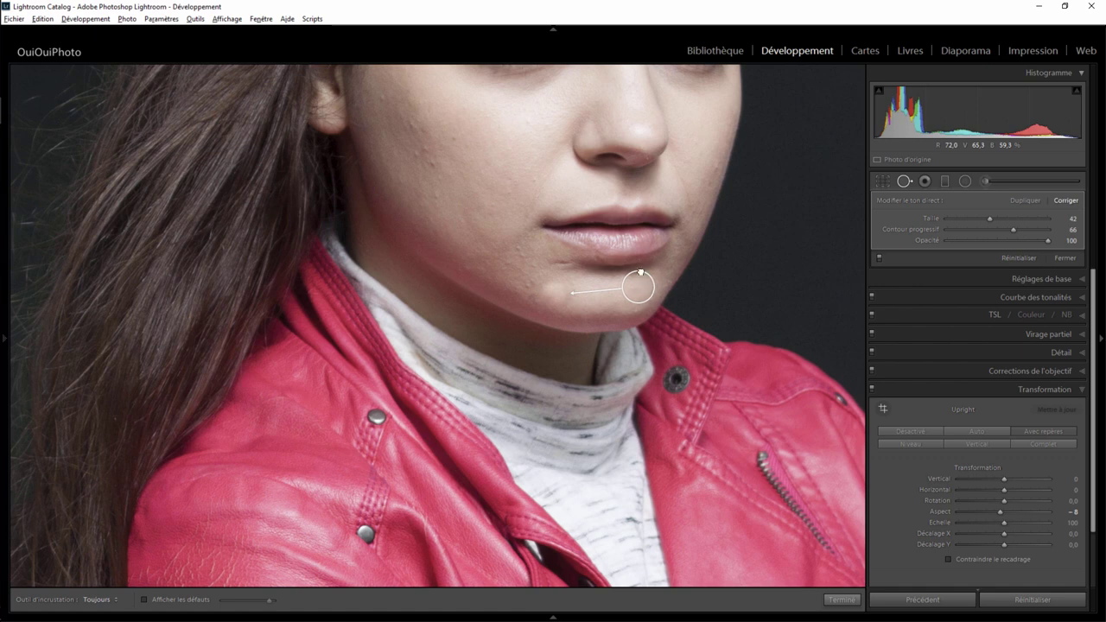
left_click_drag(637, 288, 635, 111)
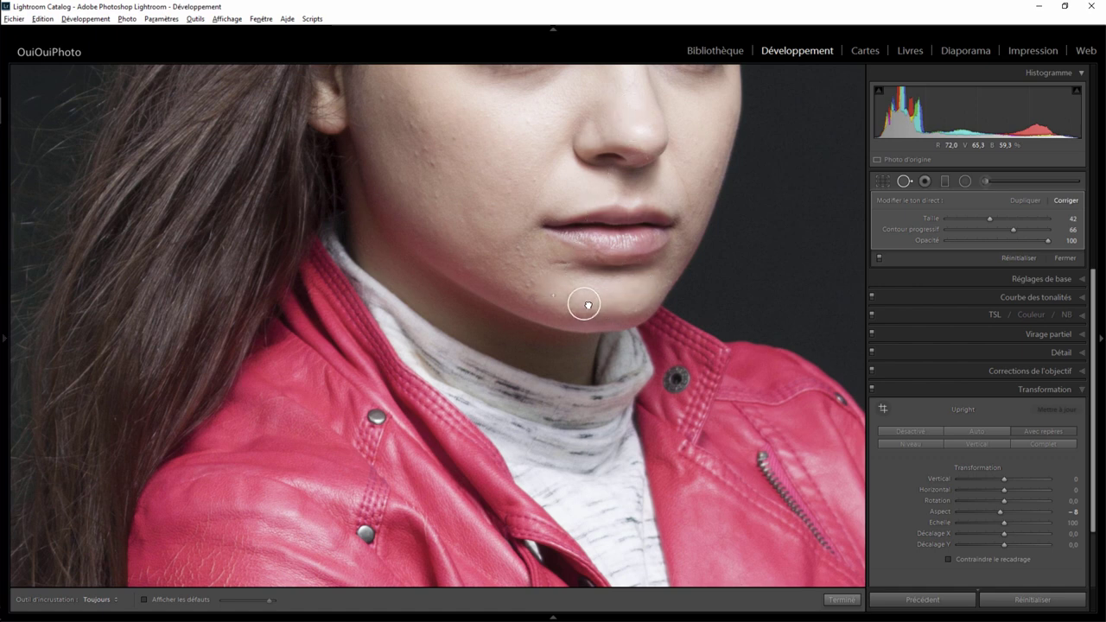
left_click(587, 305)
scroll(584, 303, "down", 5)
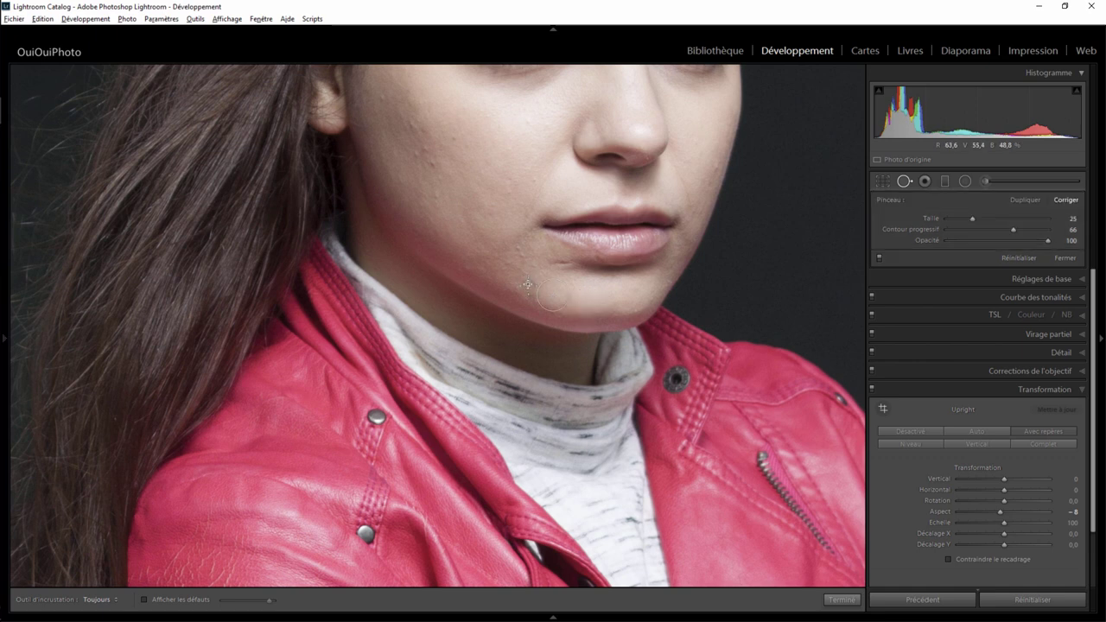
left_click(527, 285)
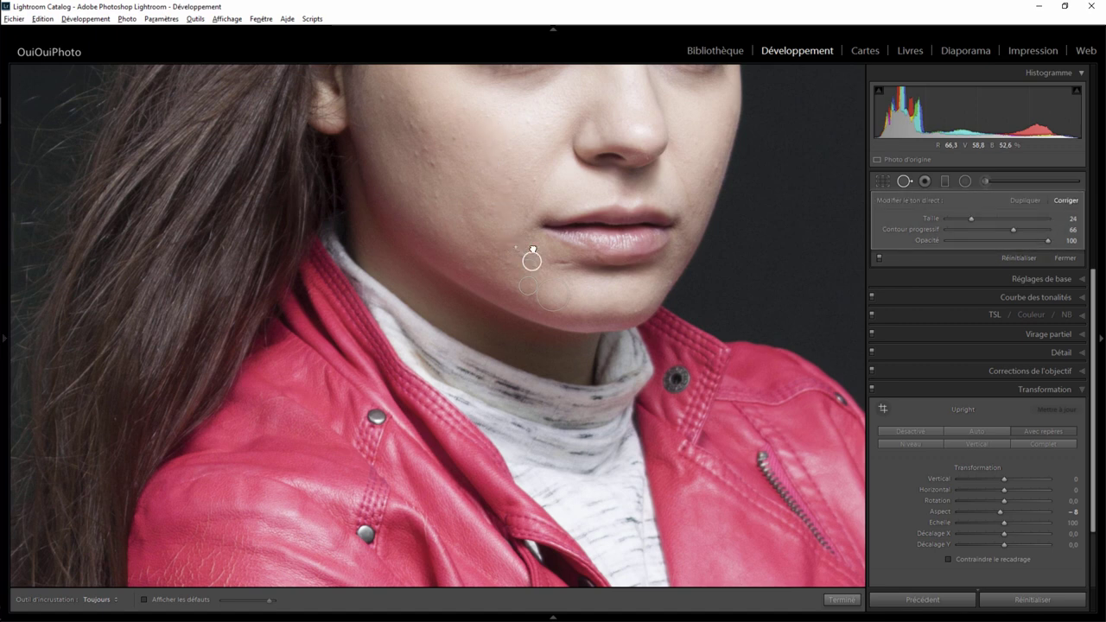
left_click(503, 225)
- Heal two cheek blemishes, moving one patch's source onto cleaner skin
left_click(417, 154)
left_click(431, 164)
left_click_drag(411, 128, 452, 186)
left_click_drag(564, 140, 457, 319)
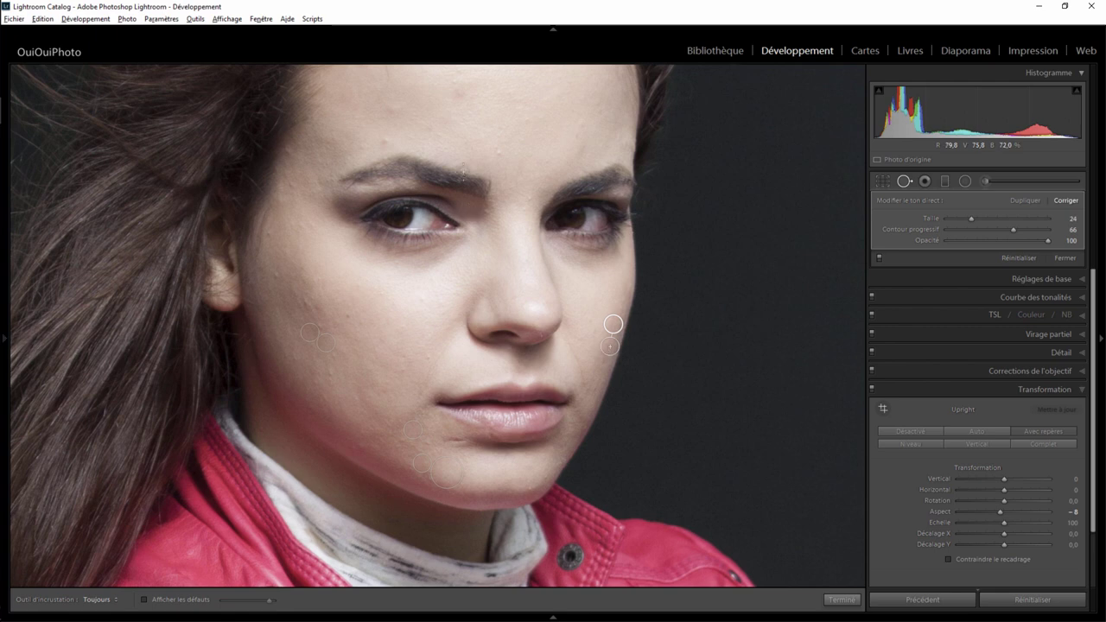
- Heal the forehead blemishes, moving one source to clean skin and deleting an unwanted spot
left_click_drag(446, 127, 464, 321)
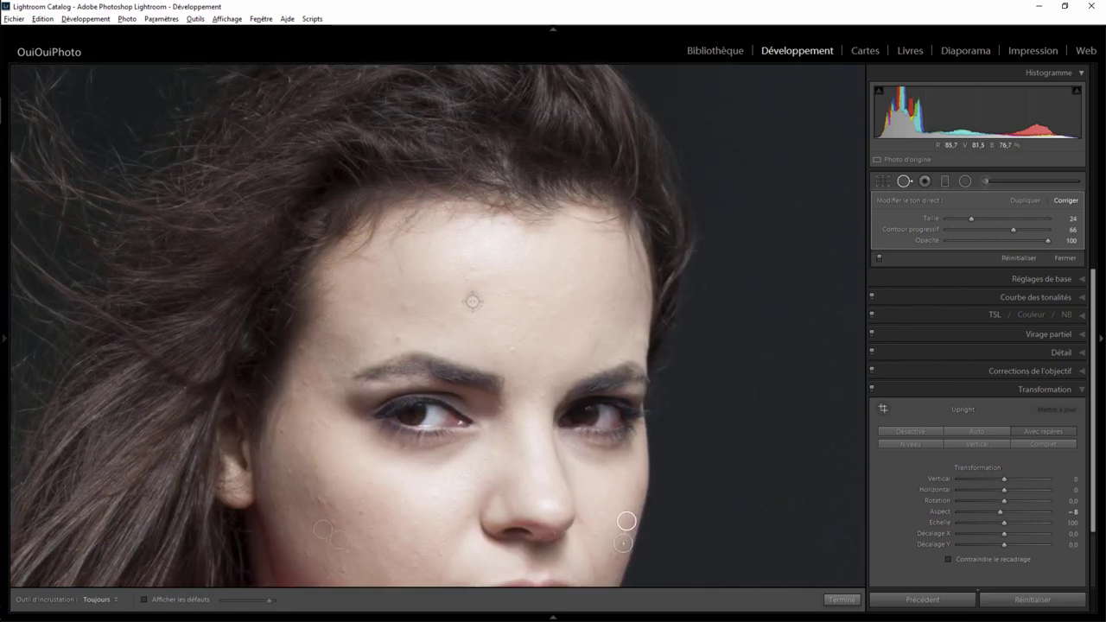
scroll(473, 302, "up", 5)
left_click(495, 320)
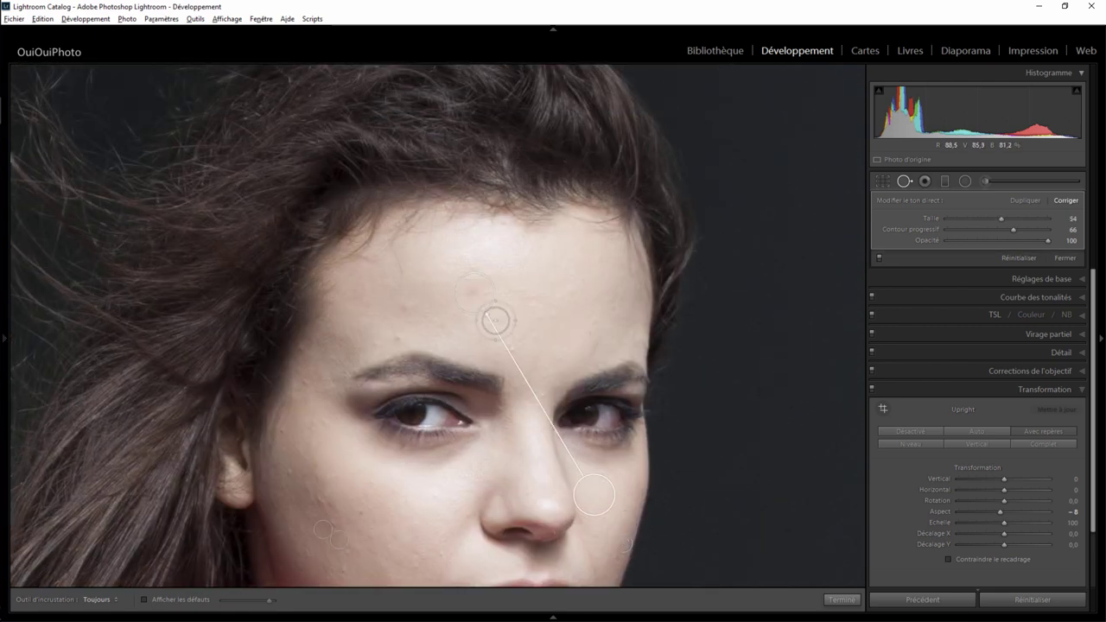
left_click_drag(592, 495, 585, 284)
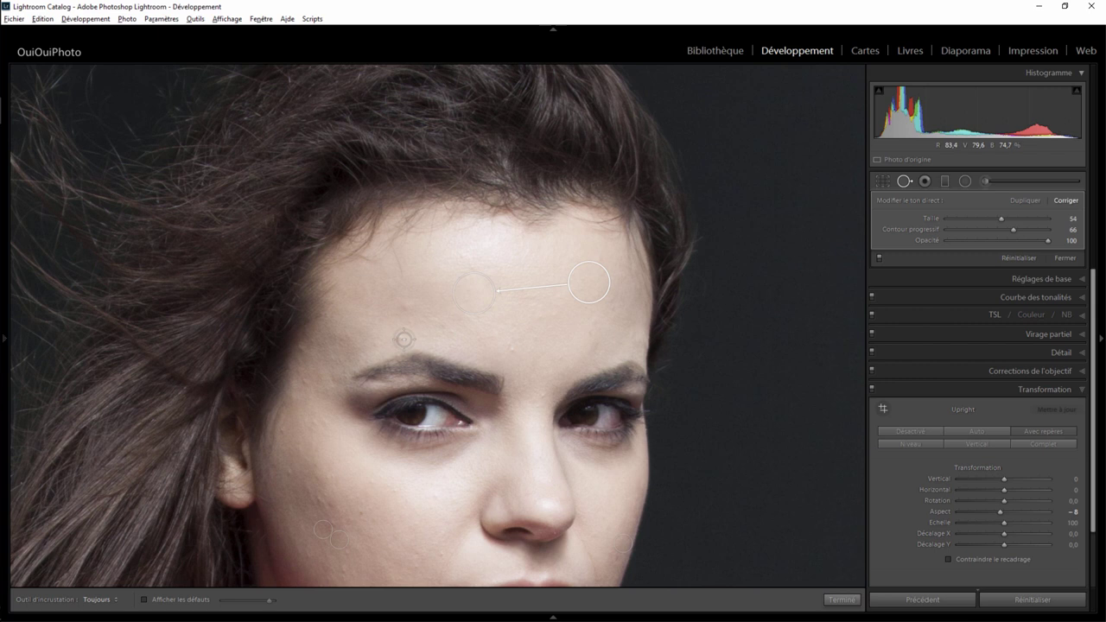
left_click(401, 338)
left_click(373, 316)
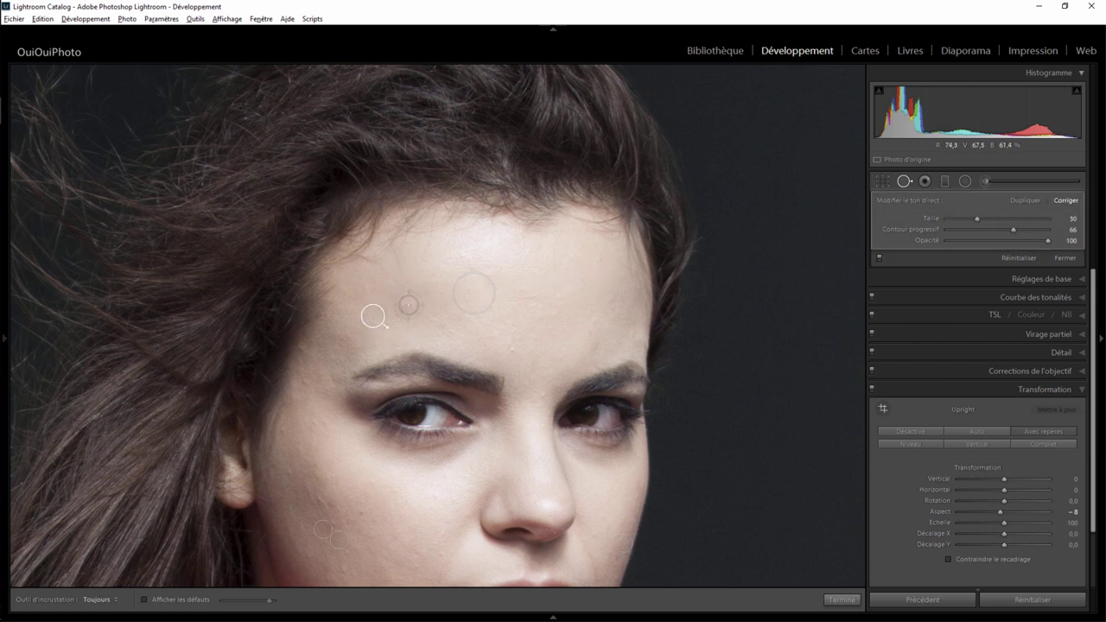
scroll(370, 310, "up", 3)
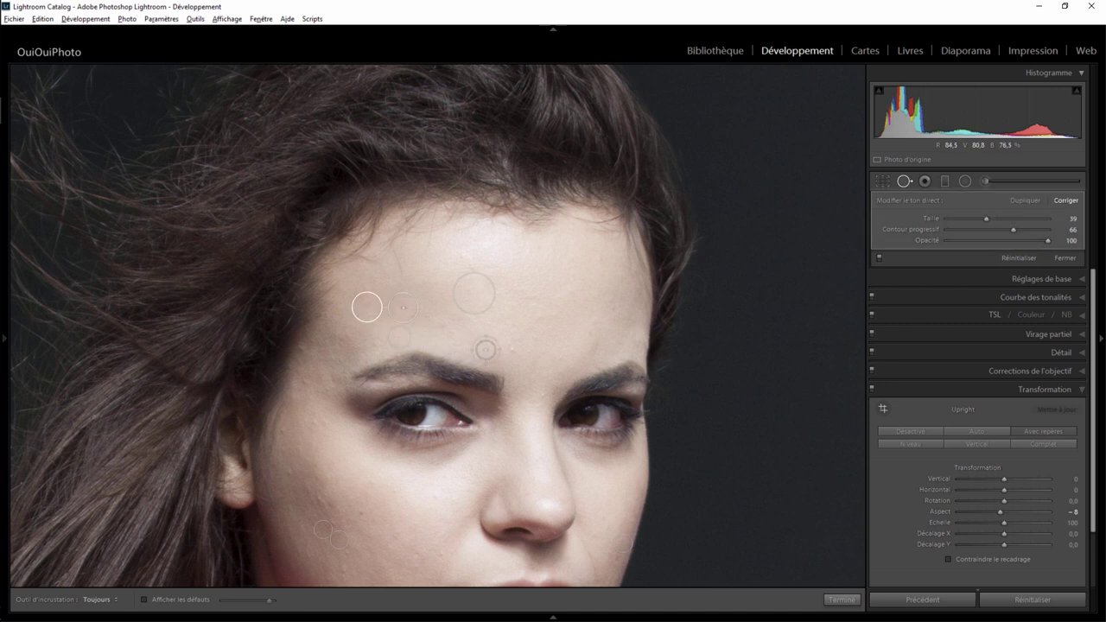
key("Delete")
left_click(533, 370)
scroll(309, 345, "down", 4)
- Heal the blemishes near the left temple and on the nose, then close the tool
left_click(308, 337)
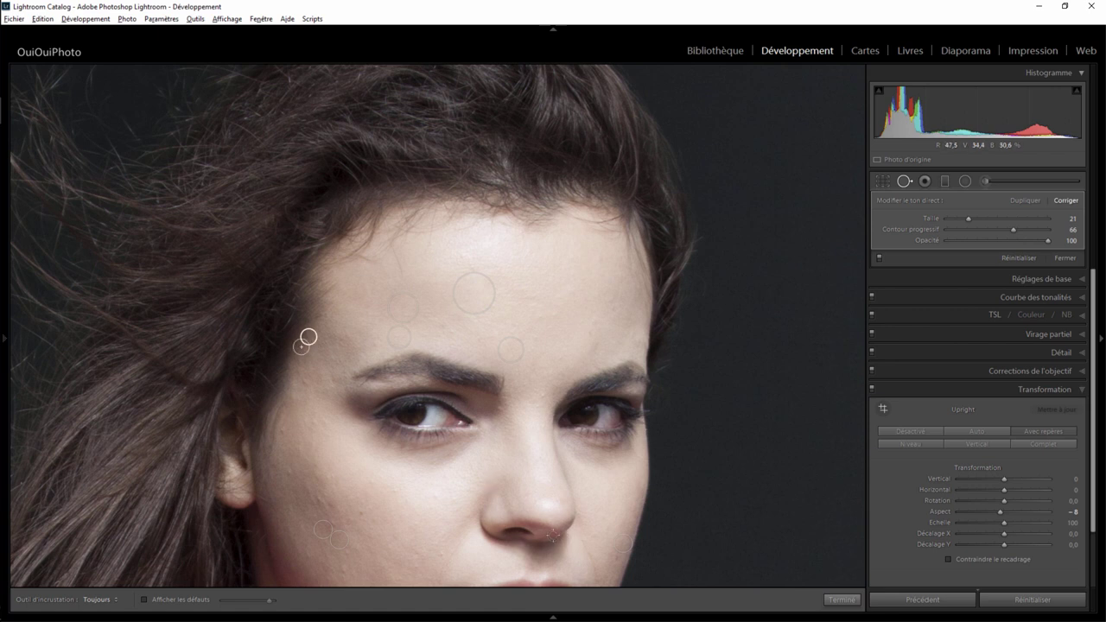
scroll(553, 529, "down", 2)
left_click(554, 518)
left_click_drag(554, 518, 544, 526)
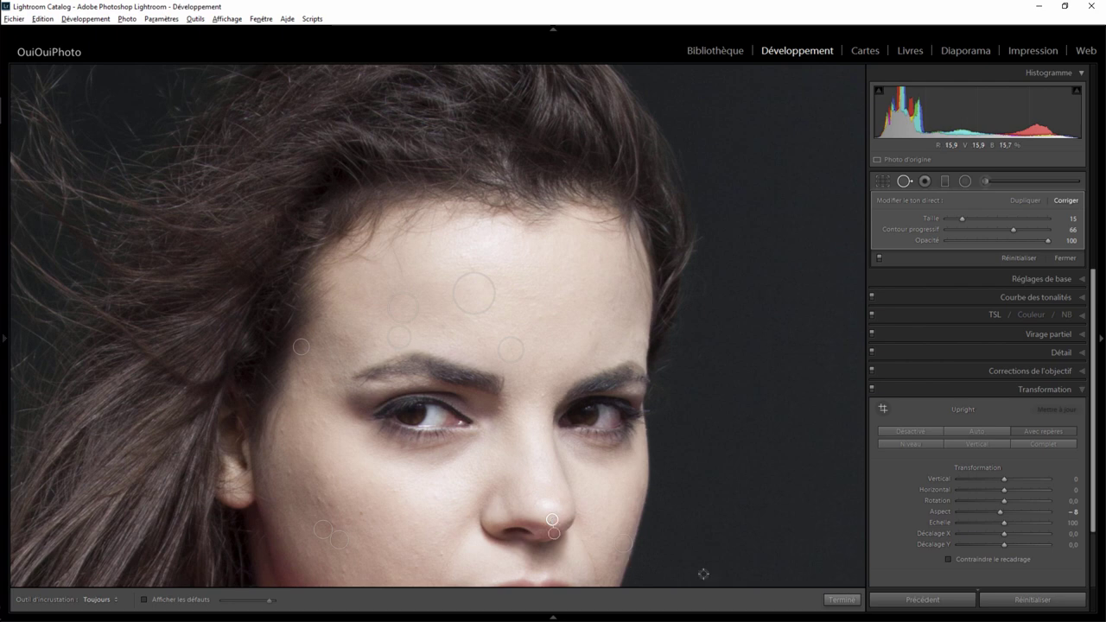
left_click(842, 598)
- Heal the blemish beside the lips using a clean cheek source
left_click(569, 505)
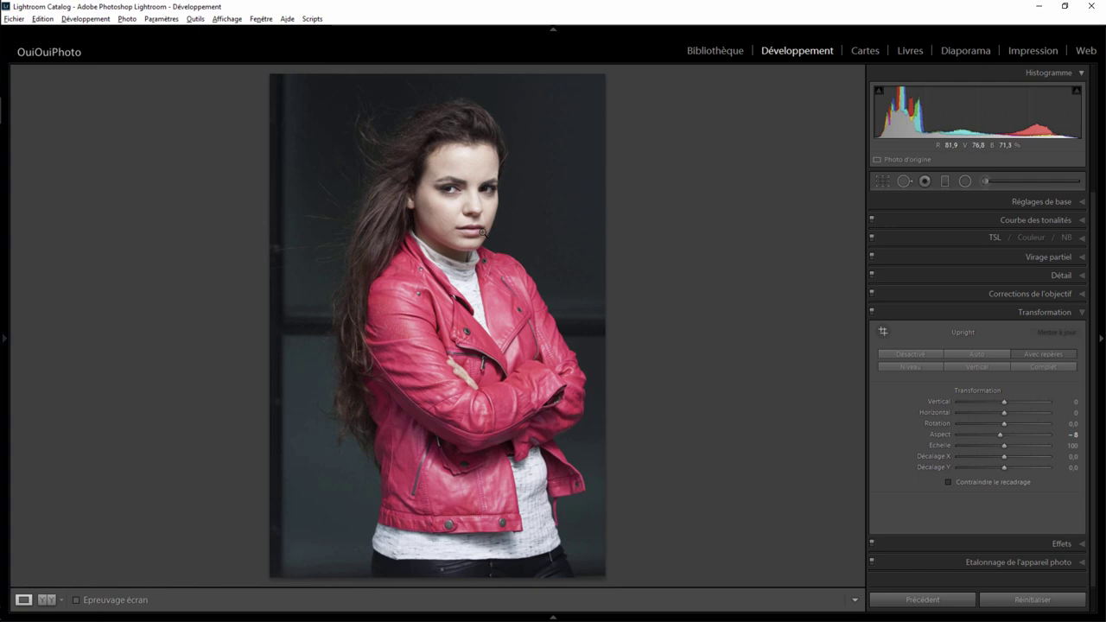
left_click(471, 239)
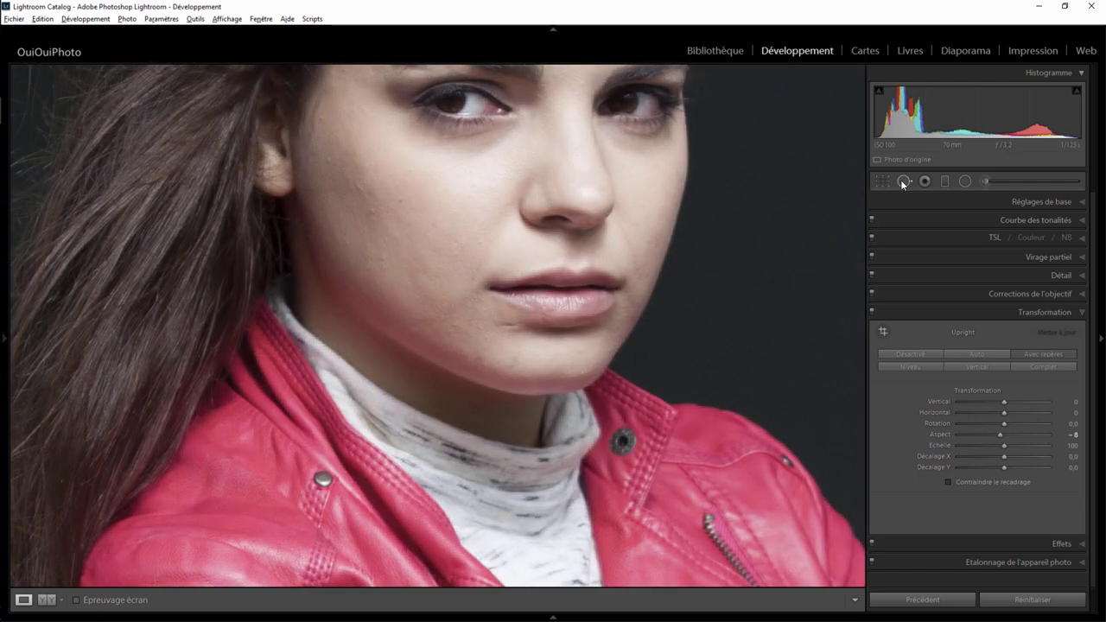
left_click(903, 181)
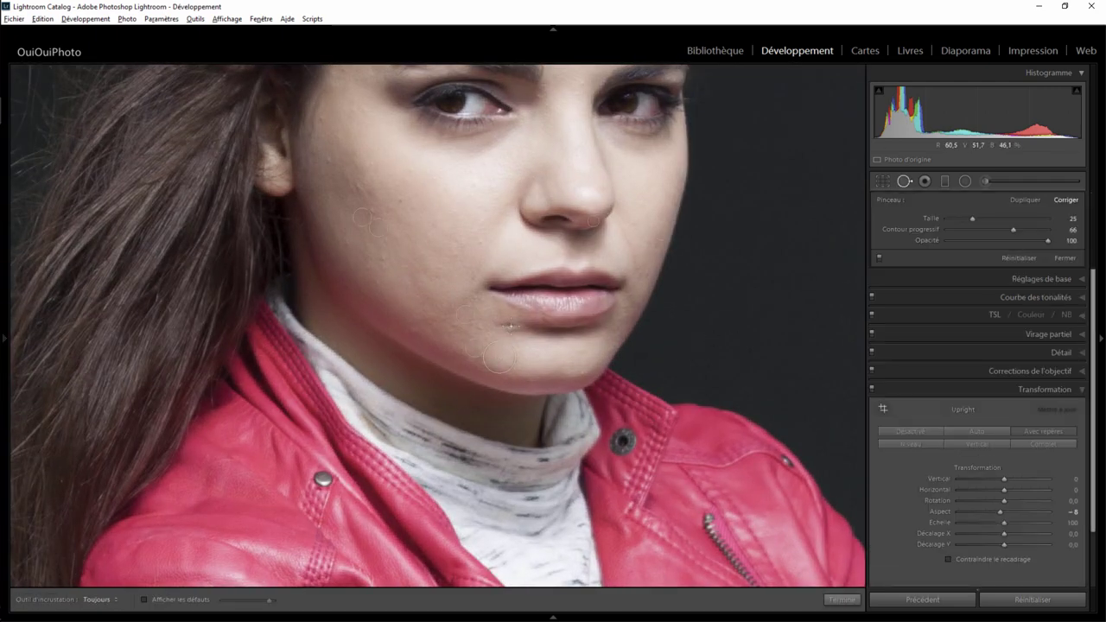
mouse_move(510, 325)
left_mouse_down()
mouse_move(494, 328)
mouse_move(544, 349)
left_mouse_up()
left_click_drag(413, 342, 418, 305)
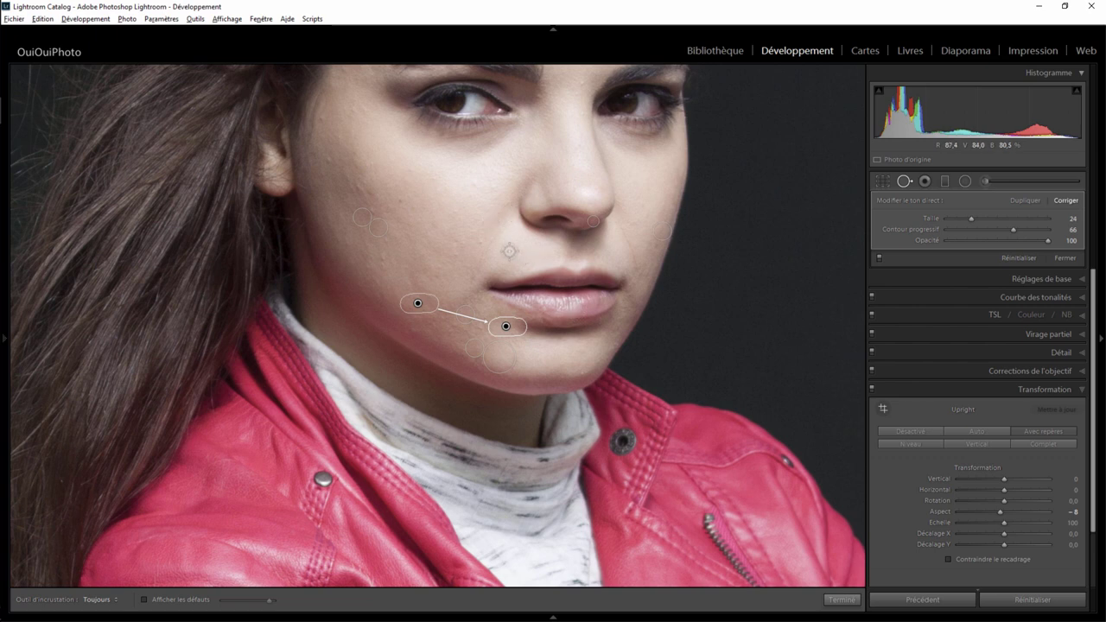
left_click(842, 602)
left_click(541, 271)
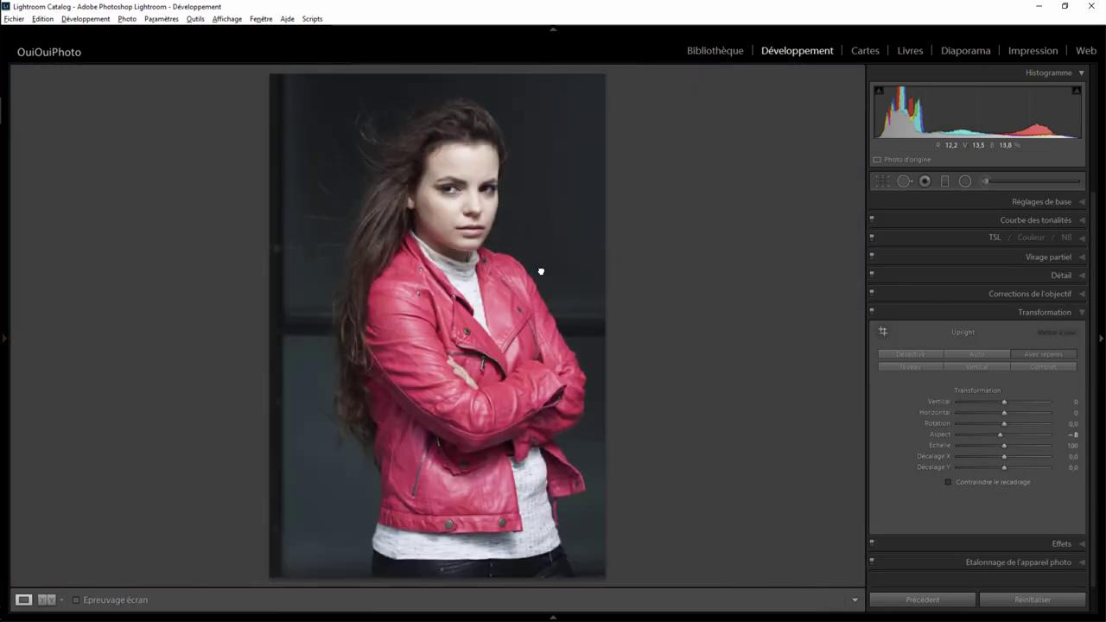
- Convert the portrait to black and white and set the red mix to +3
left_click(1071, 204)
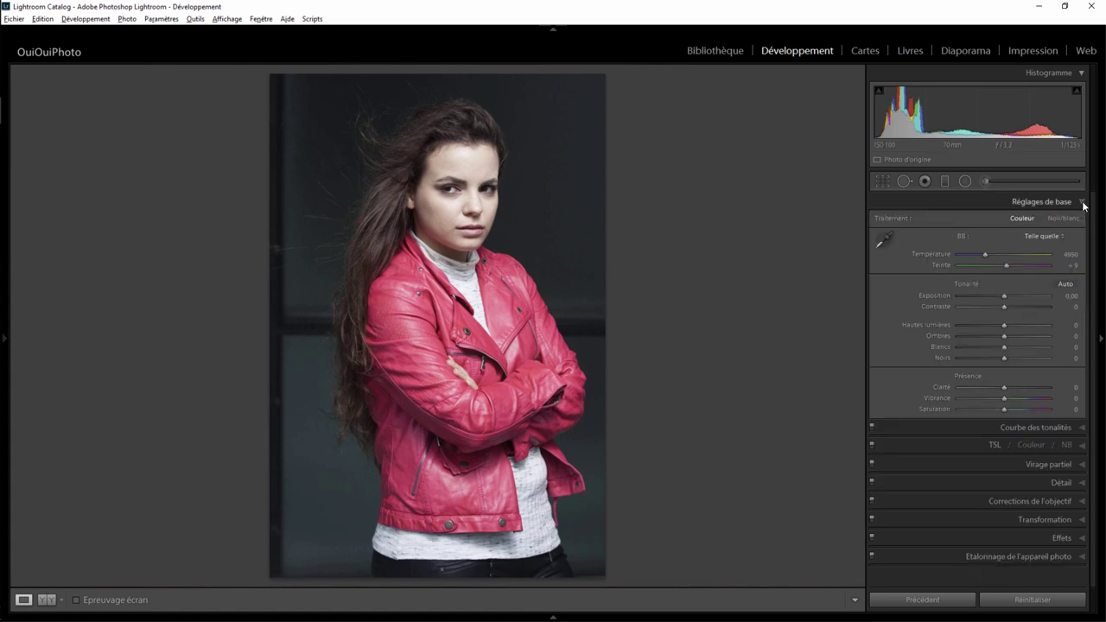
left_click(1064, 219)
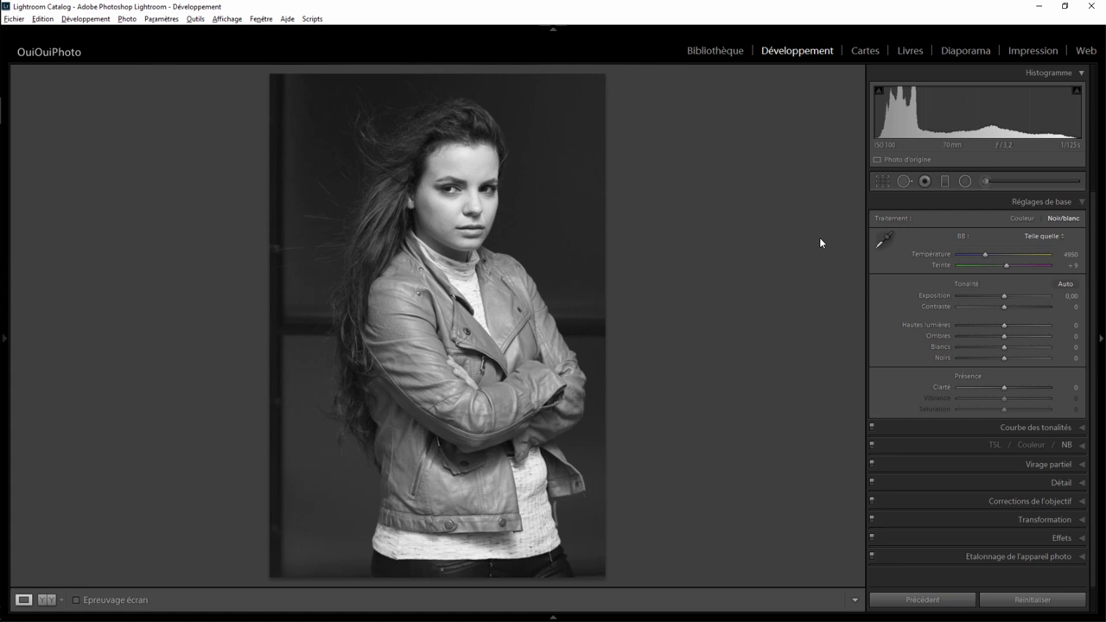
left_click(1081, 446)
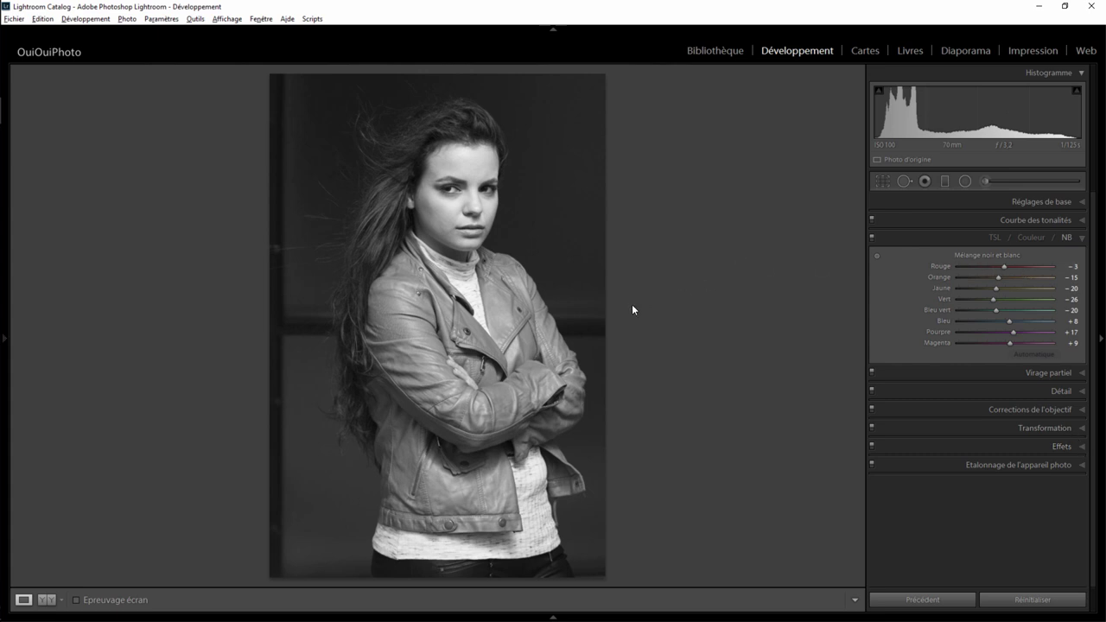
mouse_move(1002, 265)
left_mouse_down()
mouse_move(979, 269)
mouse_move(1007, 268)
left_mouse_up()
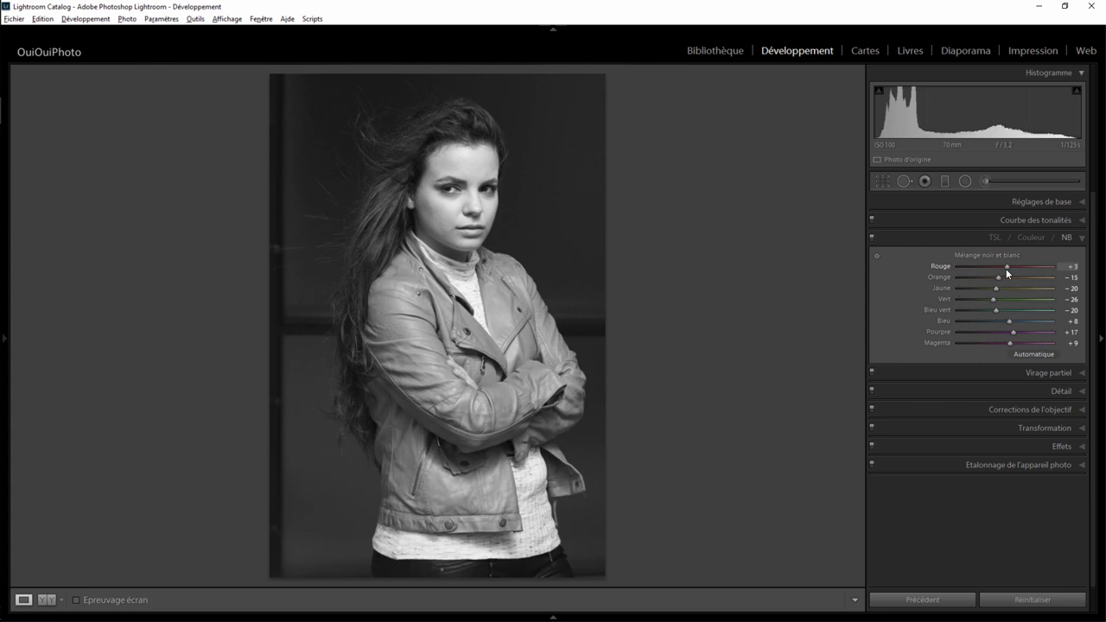
mouse_move(1008, 268)
left_mouse_down()
mouse_move(975, 278)
mouse_move(1019, 275)
left_mouse_up()
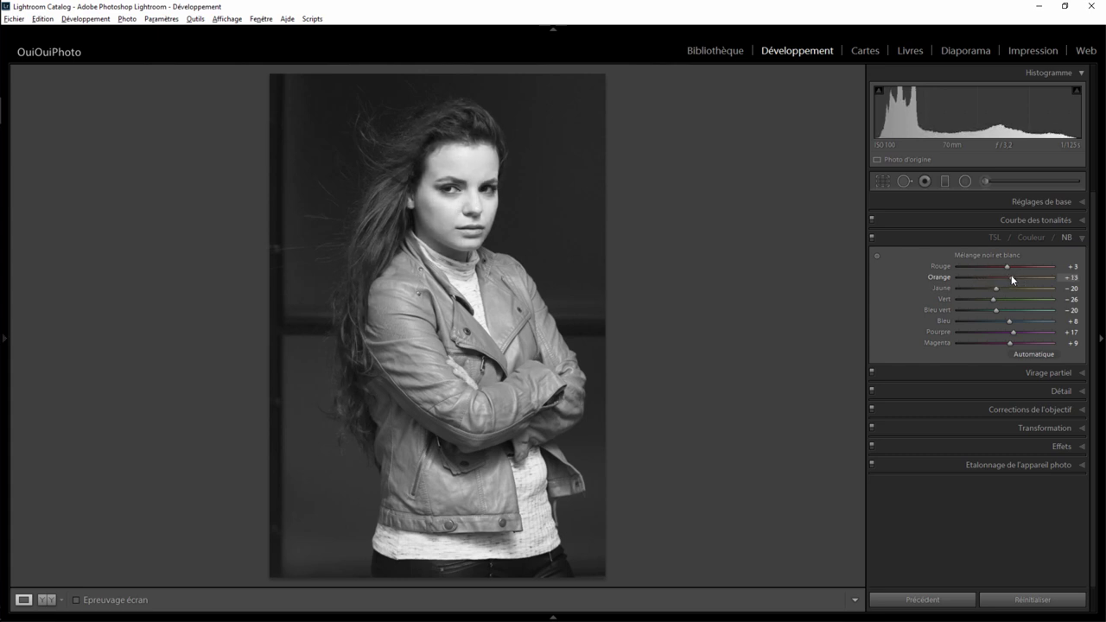
- Reset the orange mix to 0 and set yellow +52, green +48, aqua −46
double_click(1008, 280)
left_click_drag(1027, 289, 926, 292)
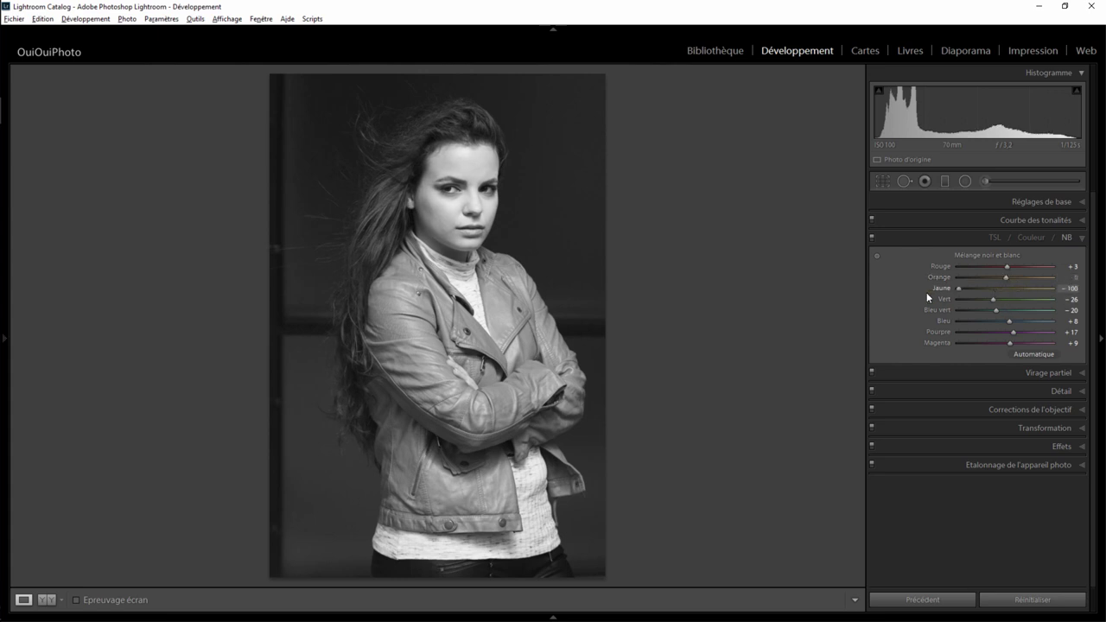
left_click_drag(1043, 290, 1044, 290)
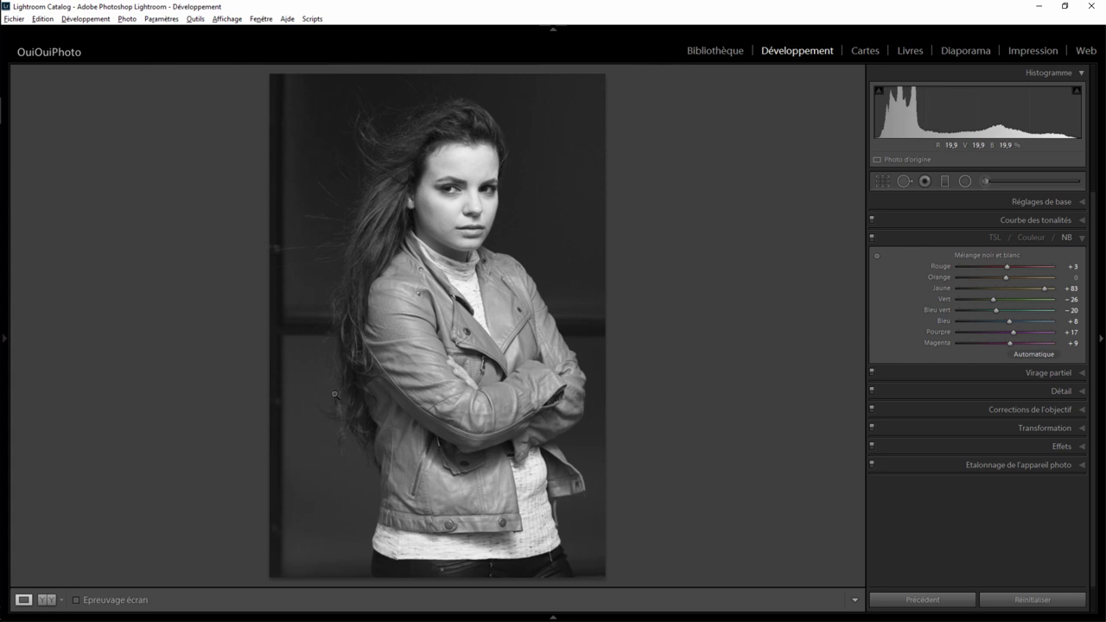
left_click_drag(1044, 290, 926, 294)
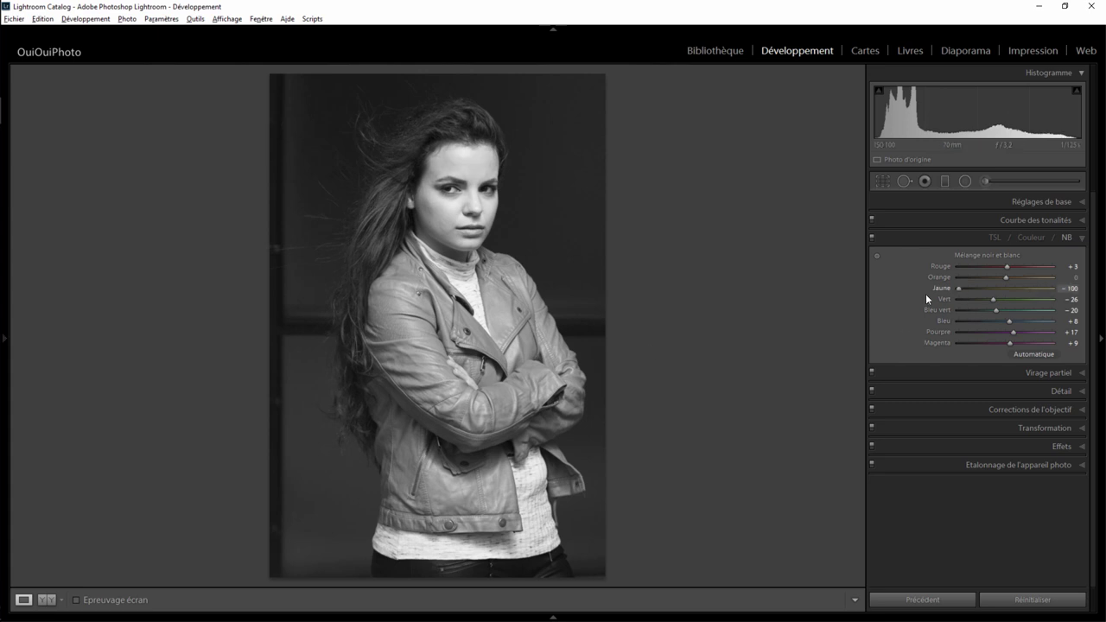
left_click_drag(1036, 292, 923, 304)
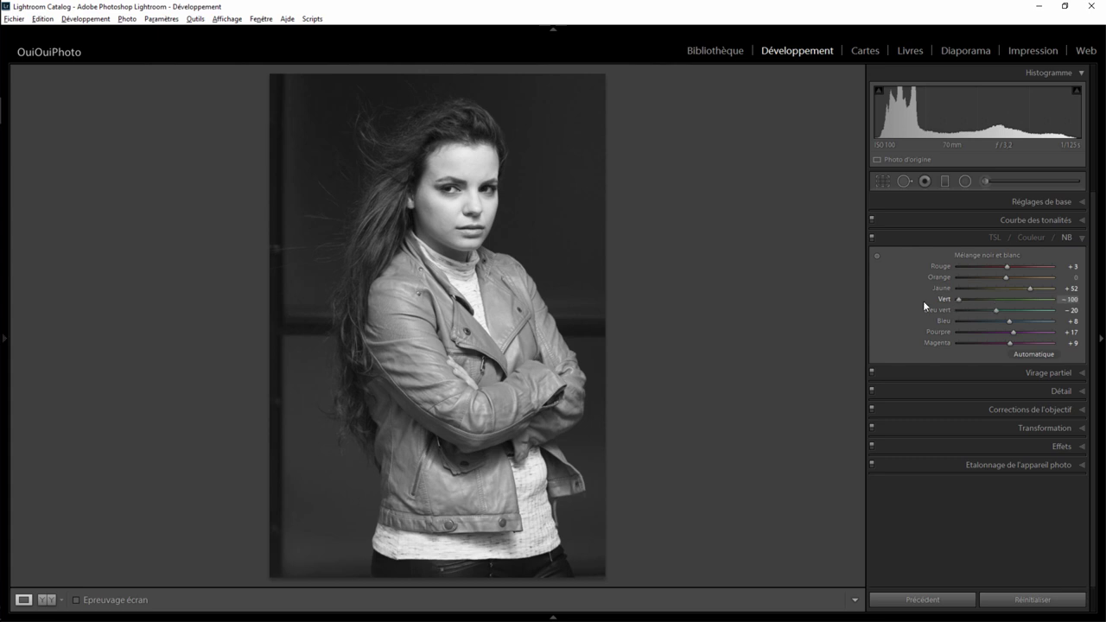
left_click_drag(995, 305, 1021, 302)
mouse_move(994, 309)
left_mouse_down()
mouse_move(920, 320)
mouse_move(1009, 322)
mouse_move(950, 323)
mouse_move(976, 325)
left_mouse_up()
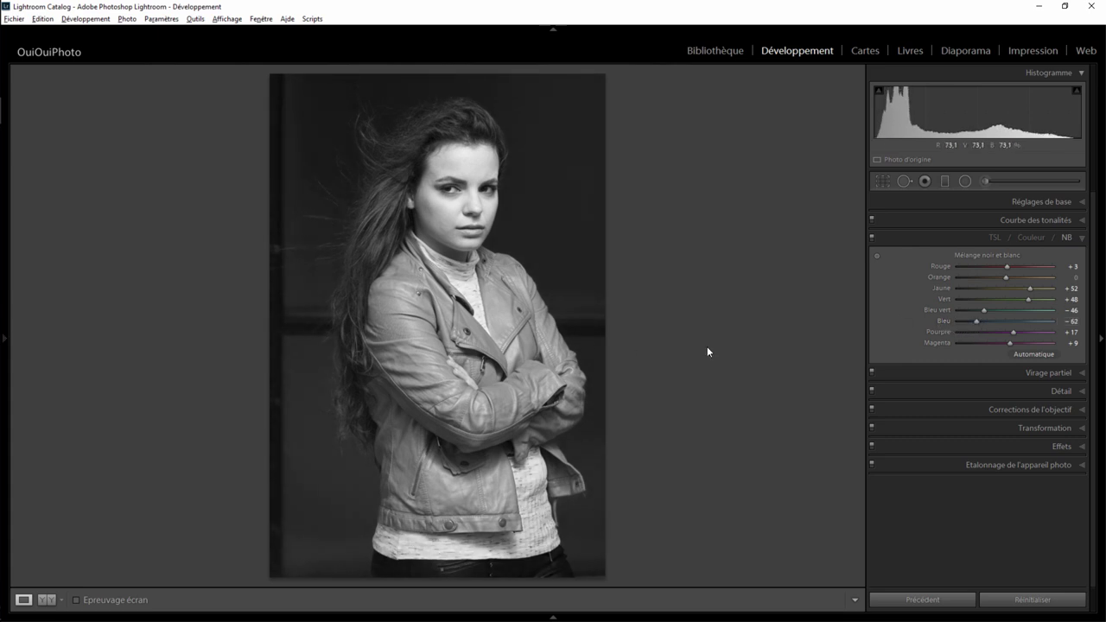
- Set the purple mix to +75 and the magenta mix to +37
left_click_drag(1012, 334, 942, 332)
left_click(961, 331)
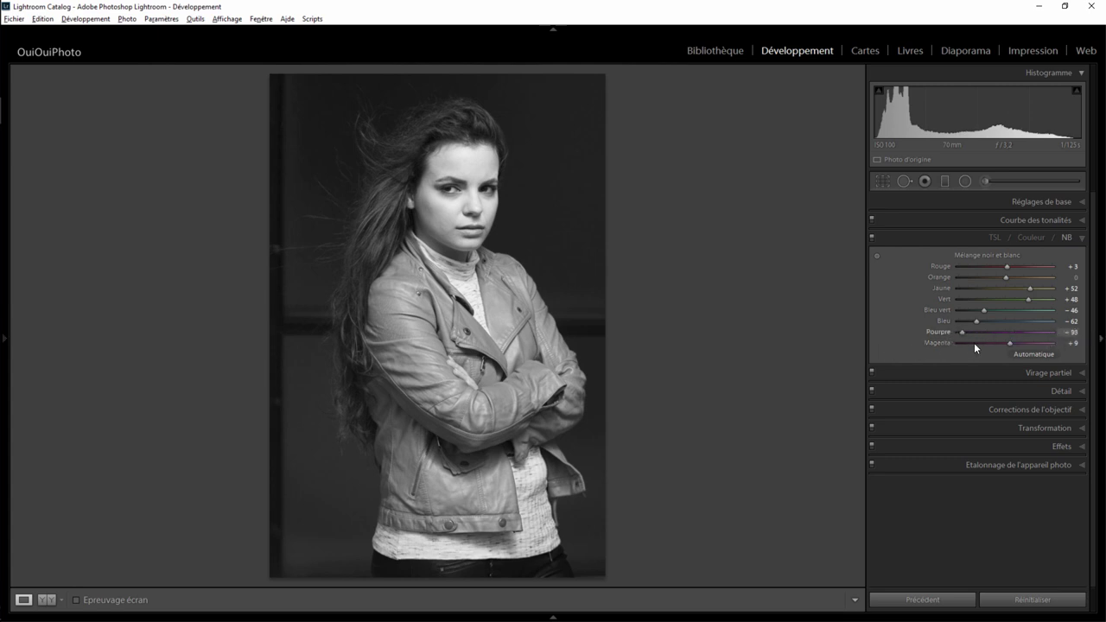
left_click_drag(1037, 344, 1040, 344)
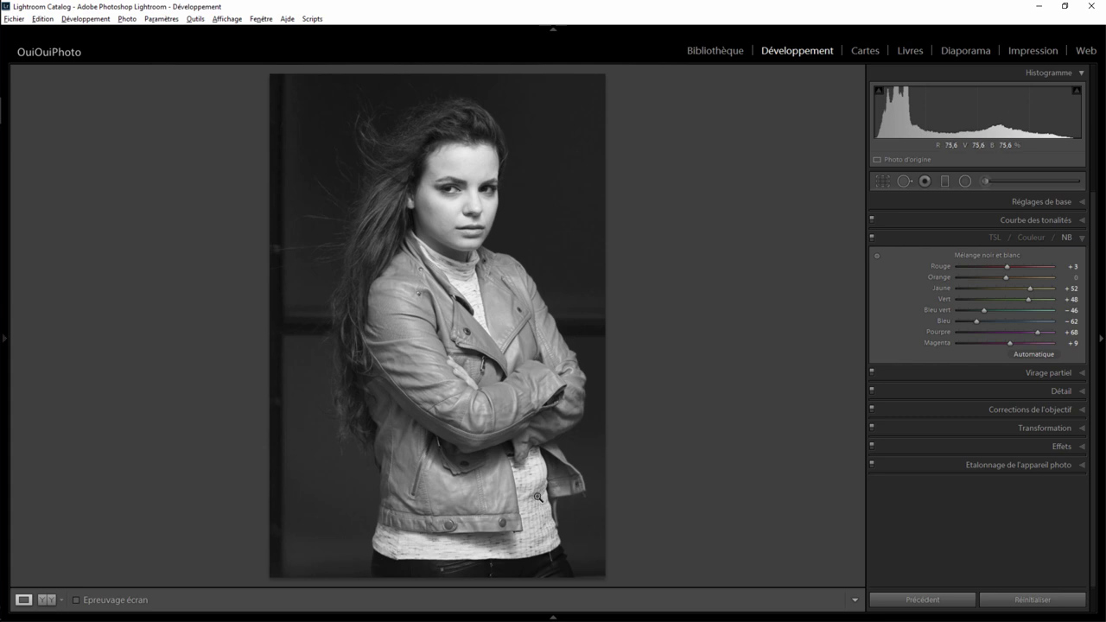
left_click(1041, 334)
mouse_move(1007, 342)
left_mouse_down()
mouse_move(1053, 342)
mouse_move(997, 342)
mouse_move(1015, 341)
left_mouse_up()
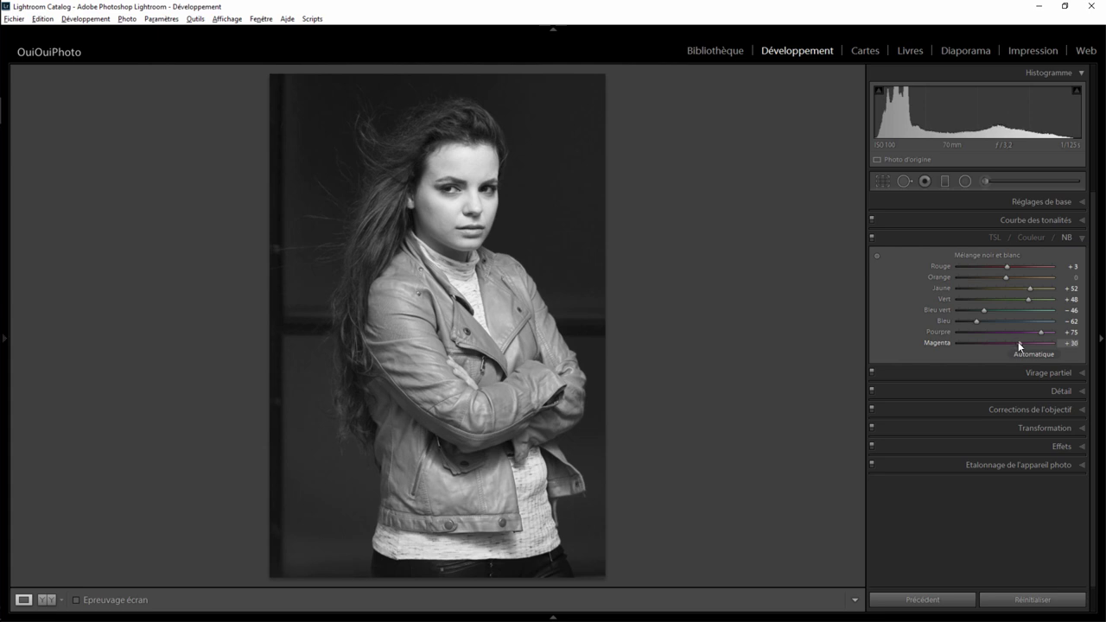
left_click_drag(1024, 344, 1017, 341)
- Raise Clarity to +46 and Contrast to +30 in the basic settings
left_click(1083, 202)
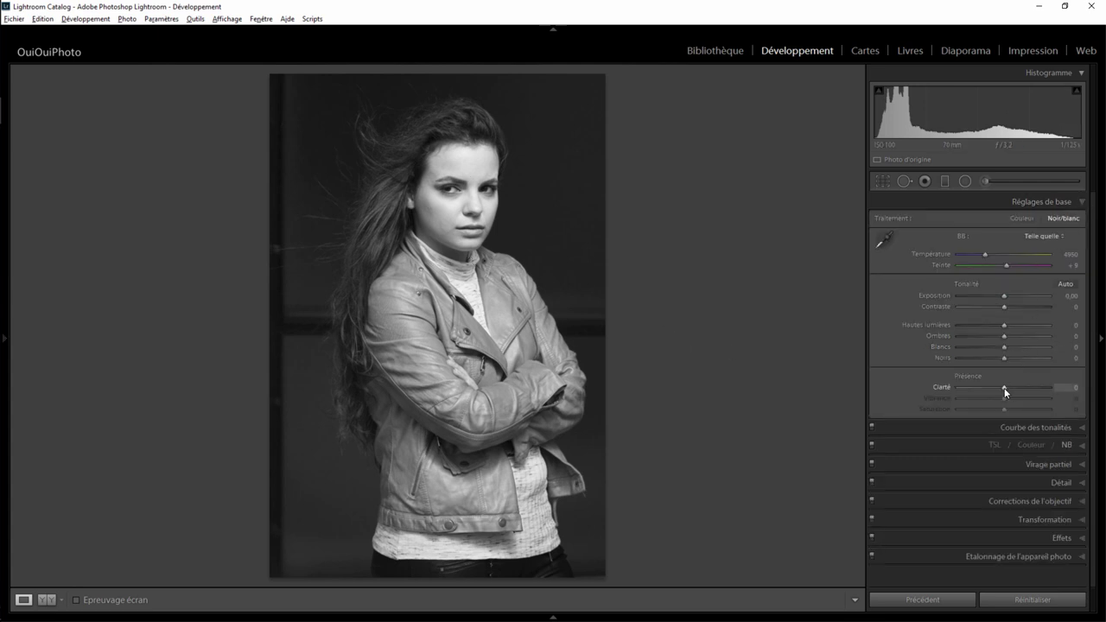
left_click_drag(1004, 388, 1025, 390)
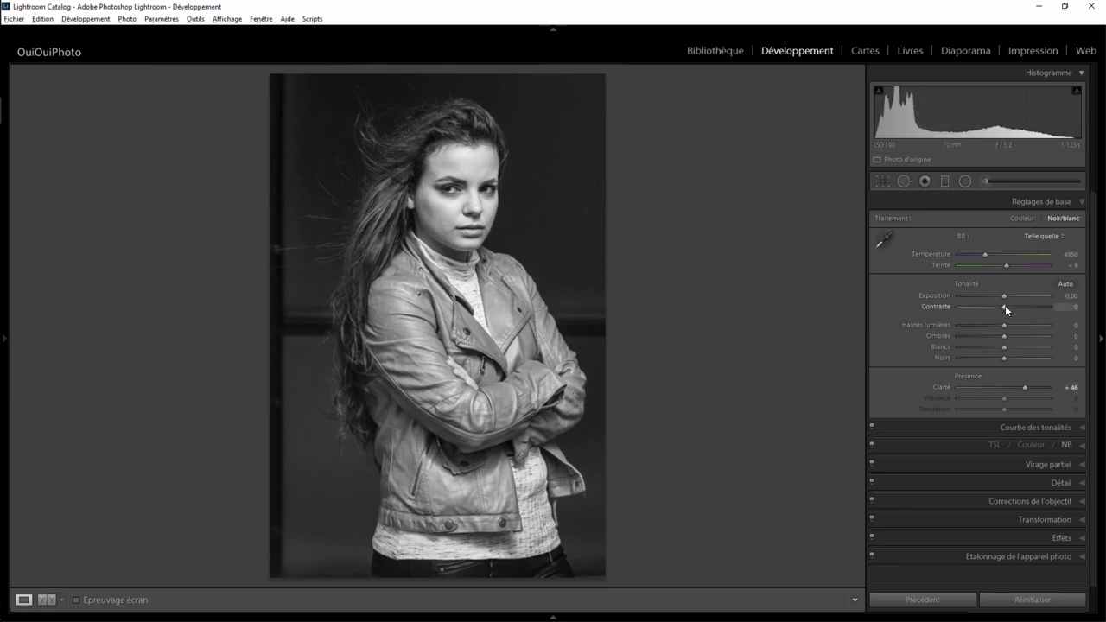
left_click_drag(1010, 311, 1016, 314)
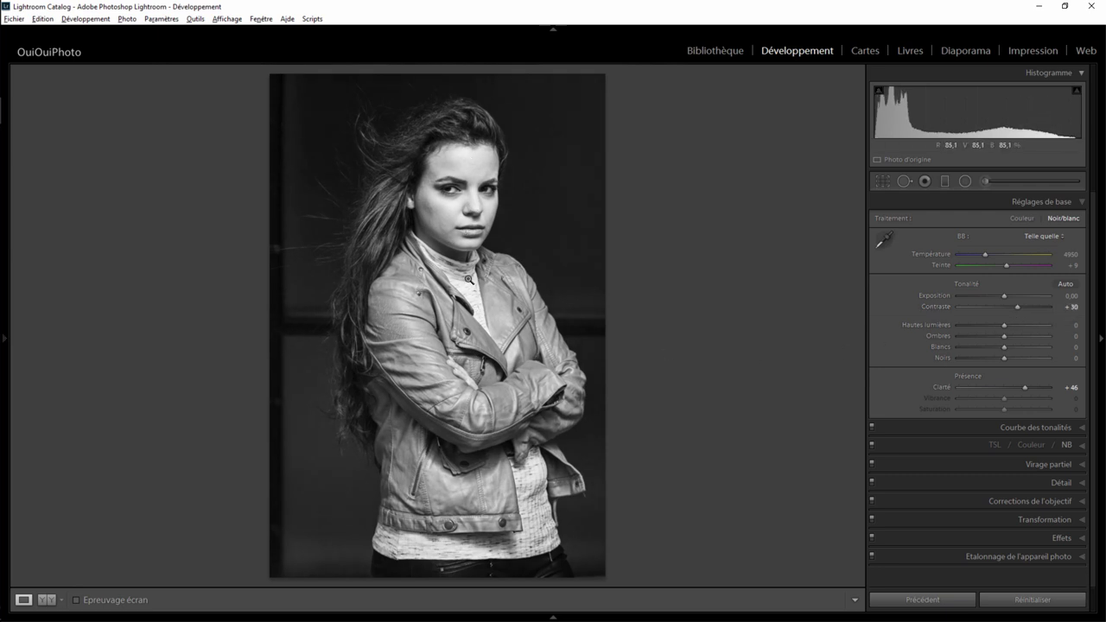
- Draw an inverted radial filter around the face with feather 36, clarity about −51, contrast 0
left_click(964, 182)
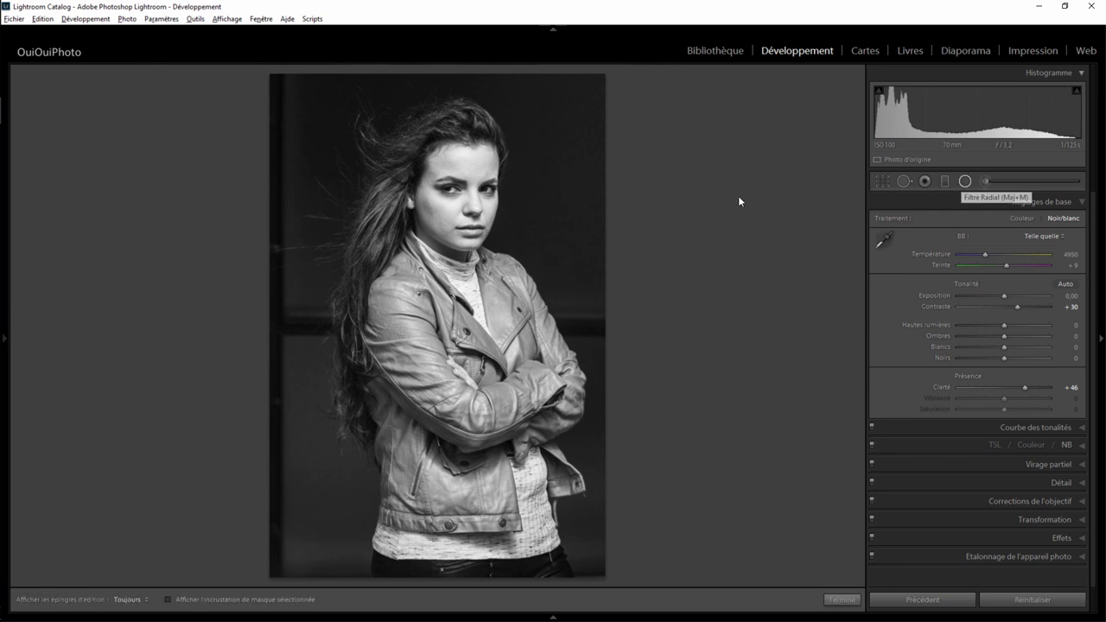
left_click_drag(451, 181, 526, 273)
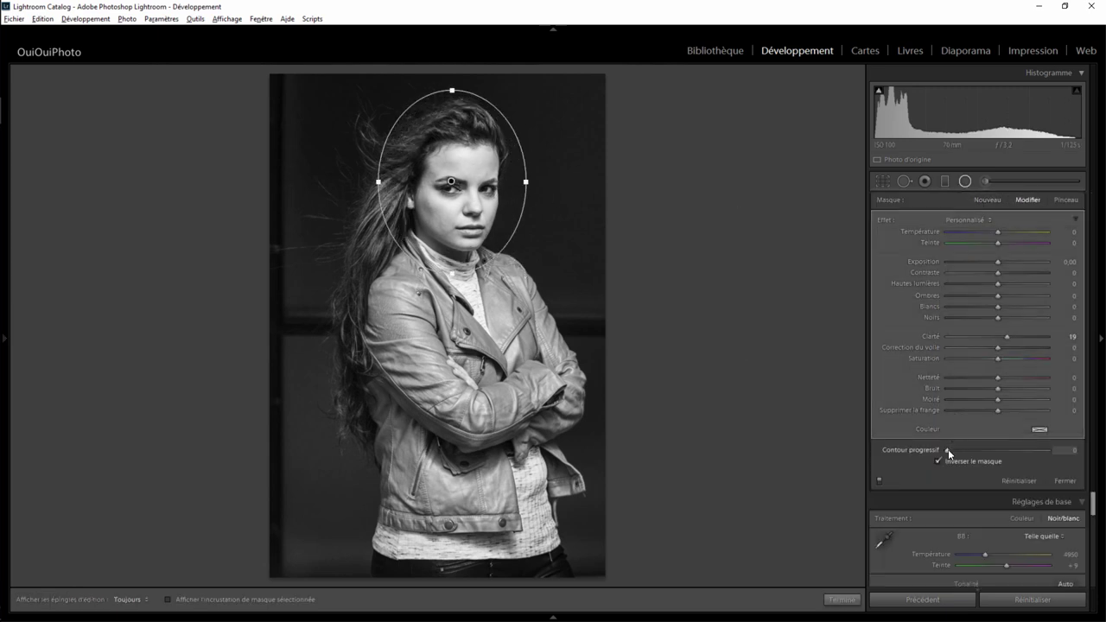
left_click(983, 450)
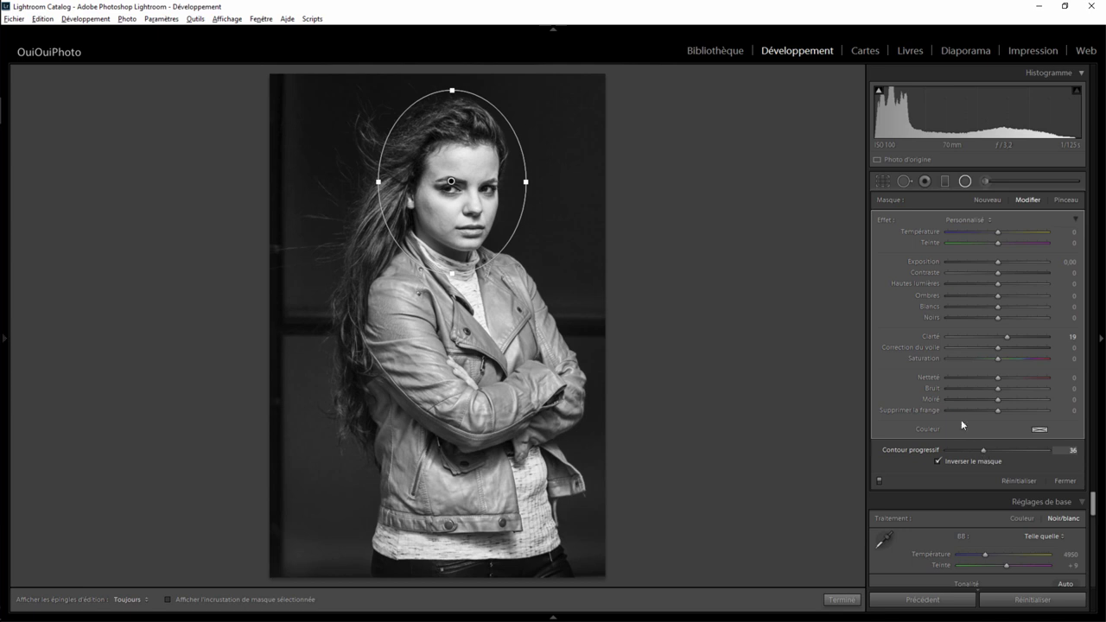
double_click(1007, 337)
left_click_drag(997, 336, 969, 346)
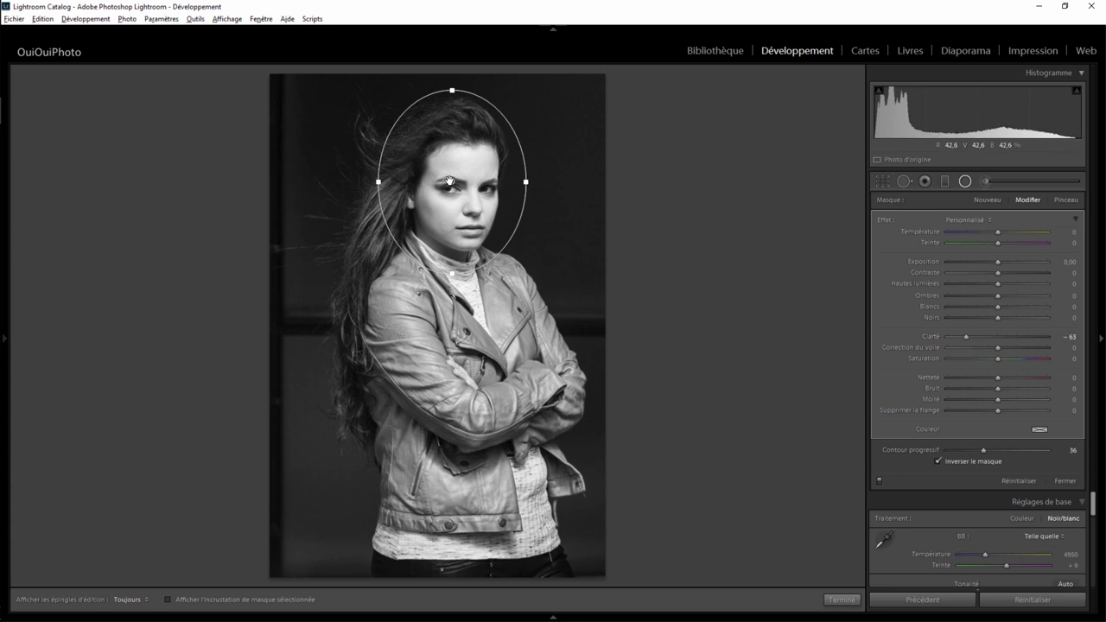
left_click_drag(450, 181, 462, 188)
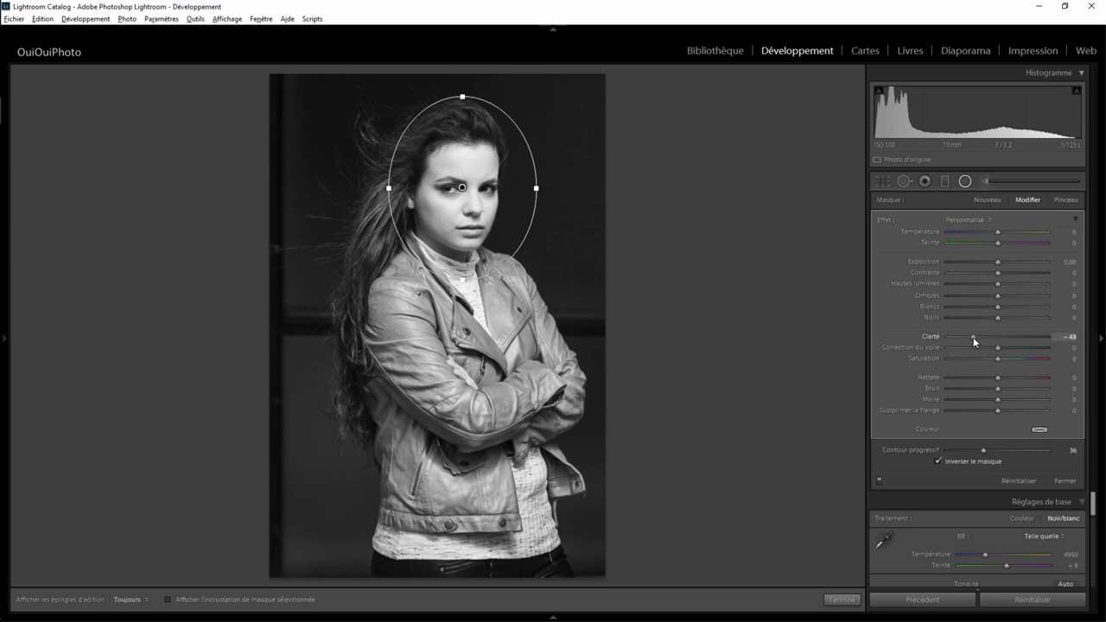
left_click_drag(974, 341, 920, 343)
left_click_drag(976, 277, 997, 278)
double_click(996, 276)
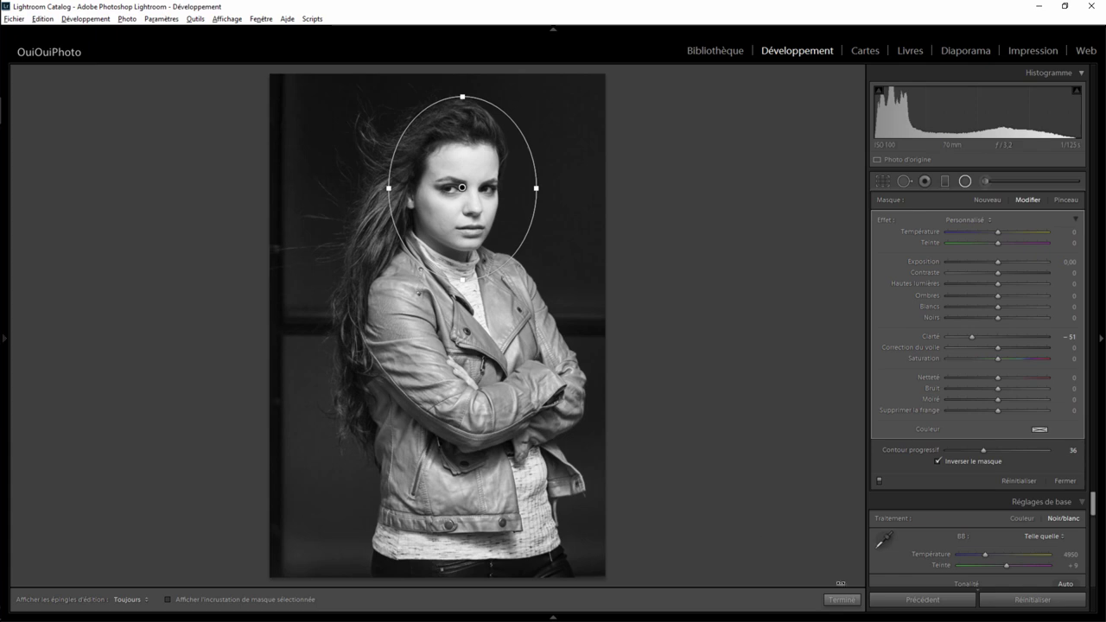
left_click(847, 598)
left_click(463, 197)
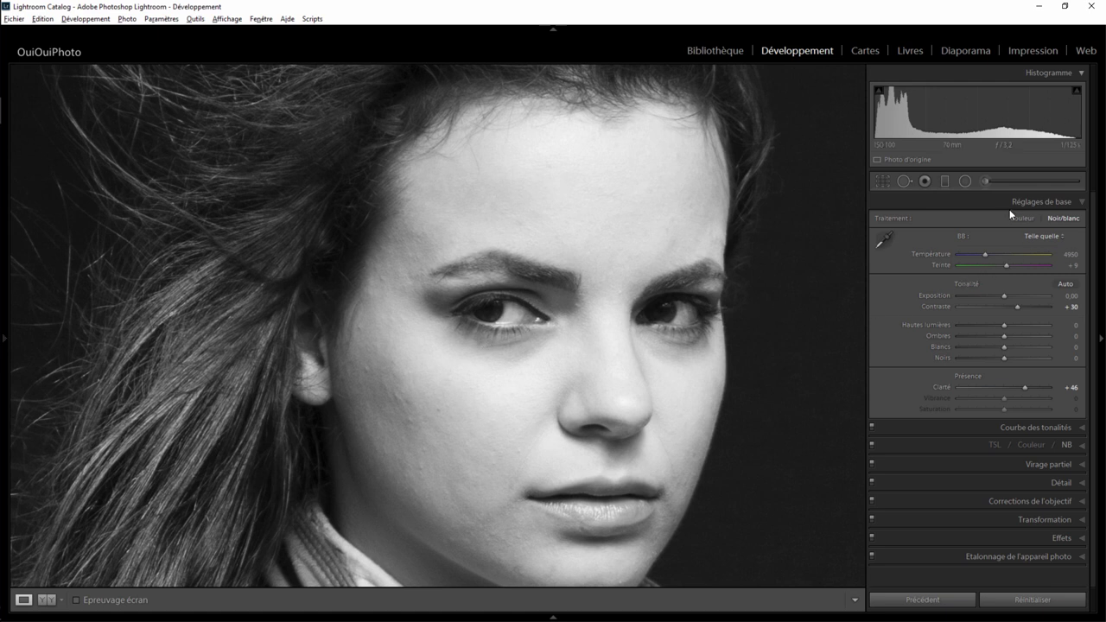
- Brush the area under the eye with contrast −42 and shadows +100
left_click(981, 180)
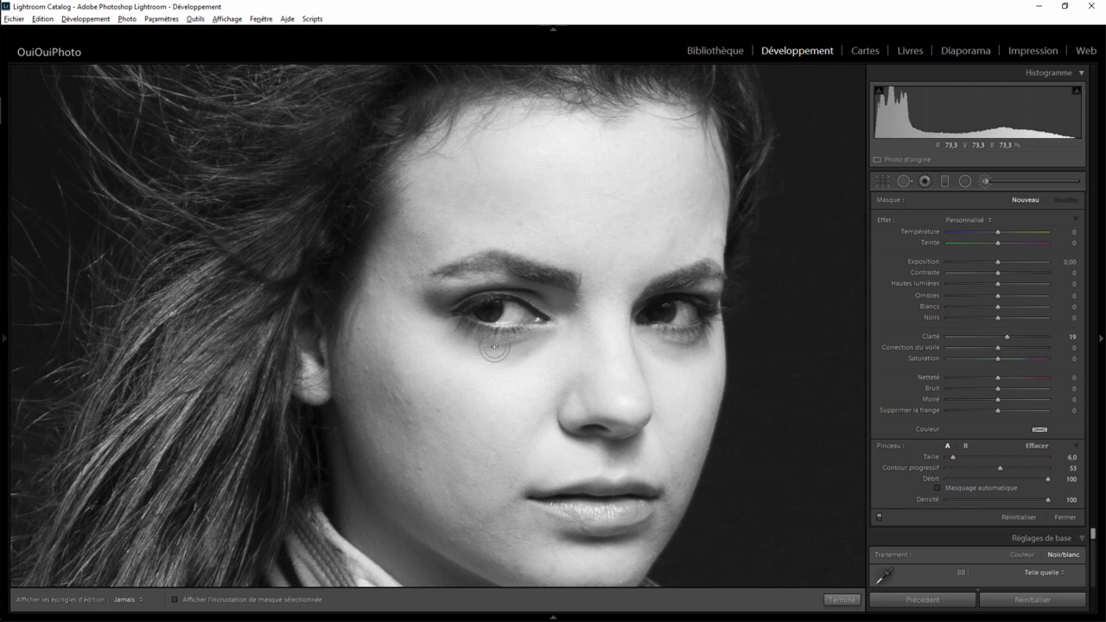
left_click_drag(589, 340, 718, 347)
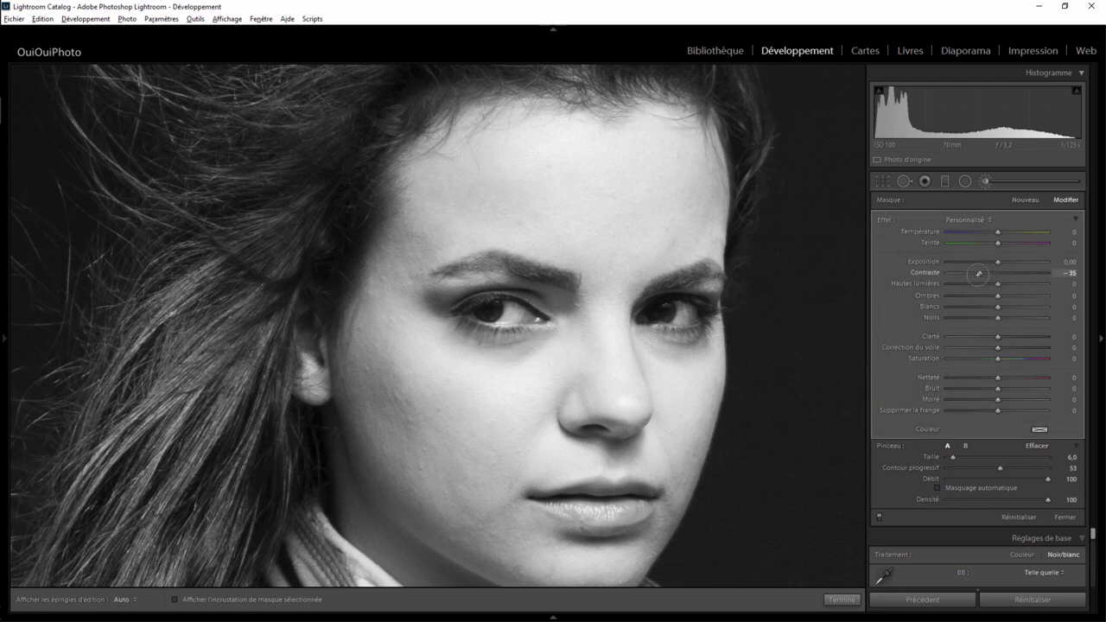
mouse_move(998, 273)
left_mouse_down()
mouse_move(976, 273)
mouse_move(1042, 296)
left_mouse_up()
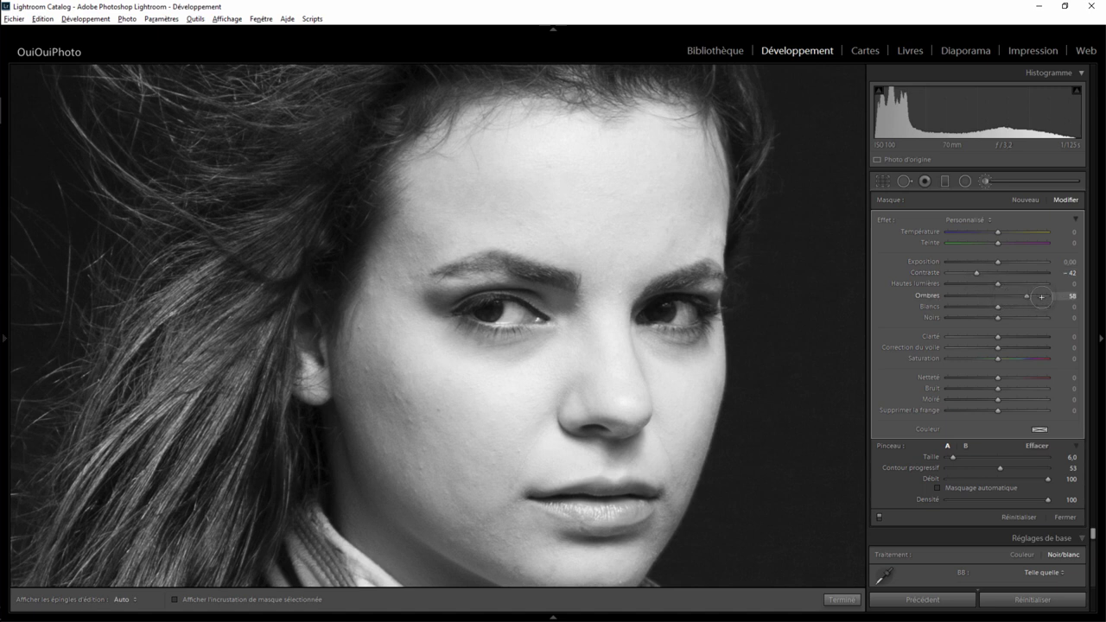
left_click_drag(948, 300, 937, 302)
key("h")
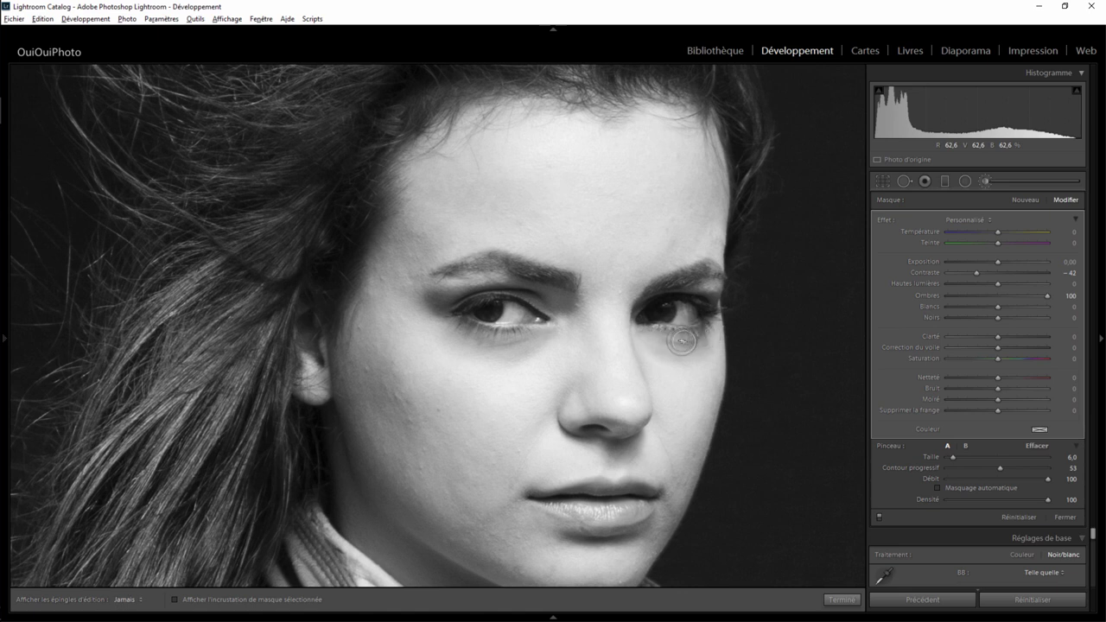
key("h")
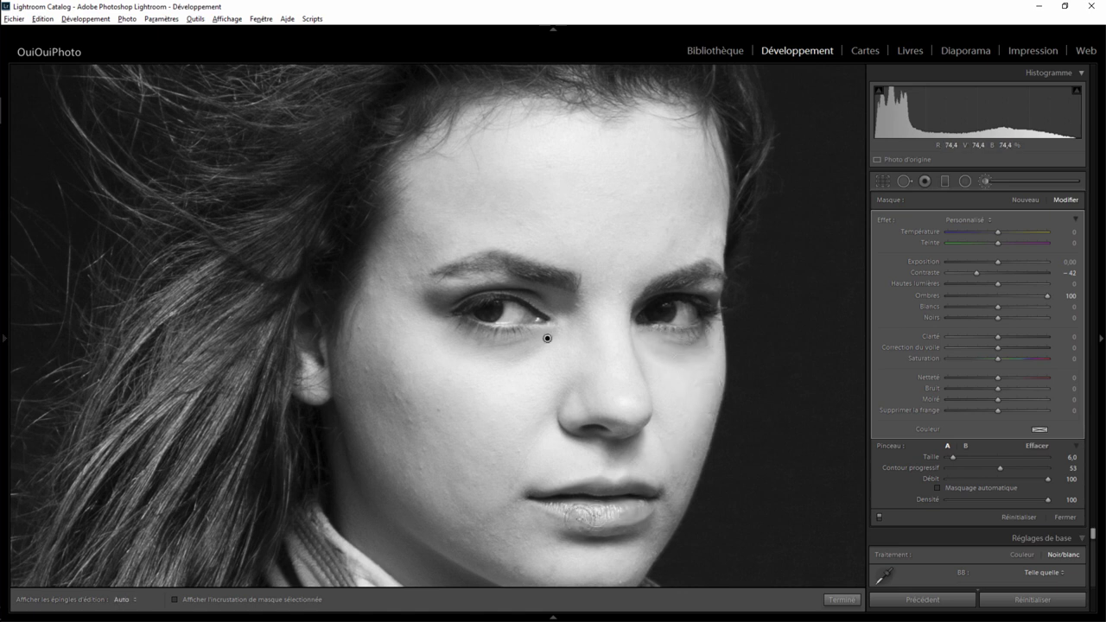
- Paint a new brush mask along the lower lip with clarity +78
left_click(1022, 201)
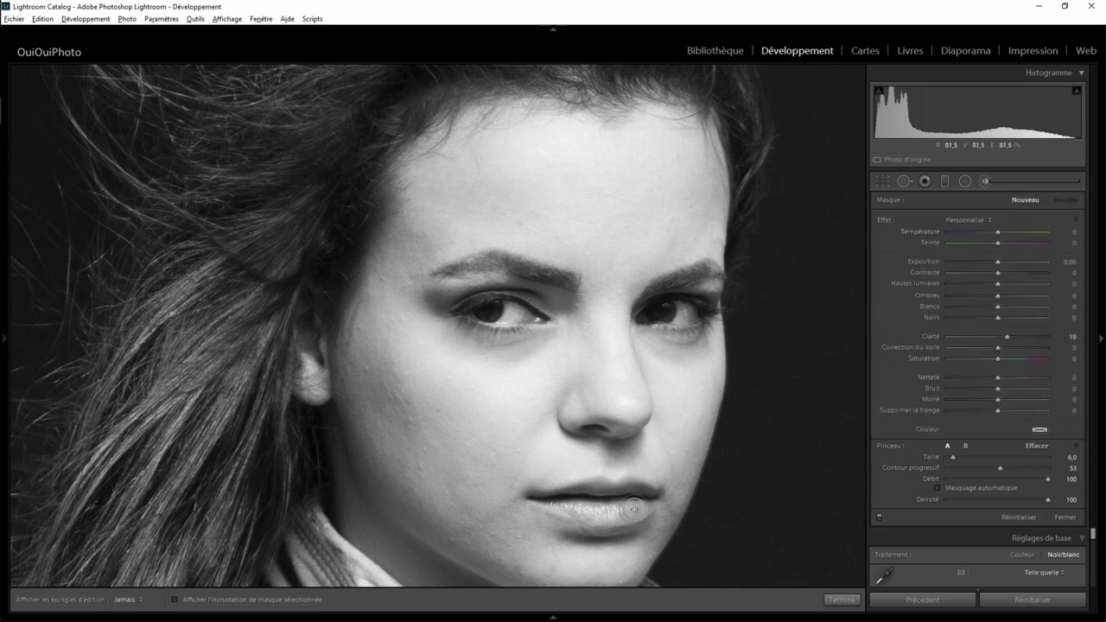
left_click_drag(585, 513, 607, 508)
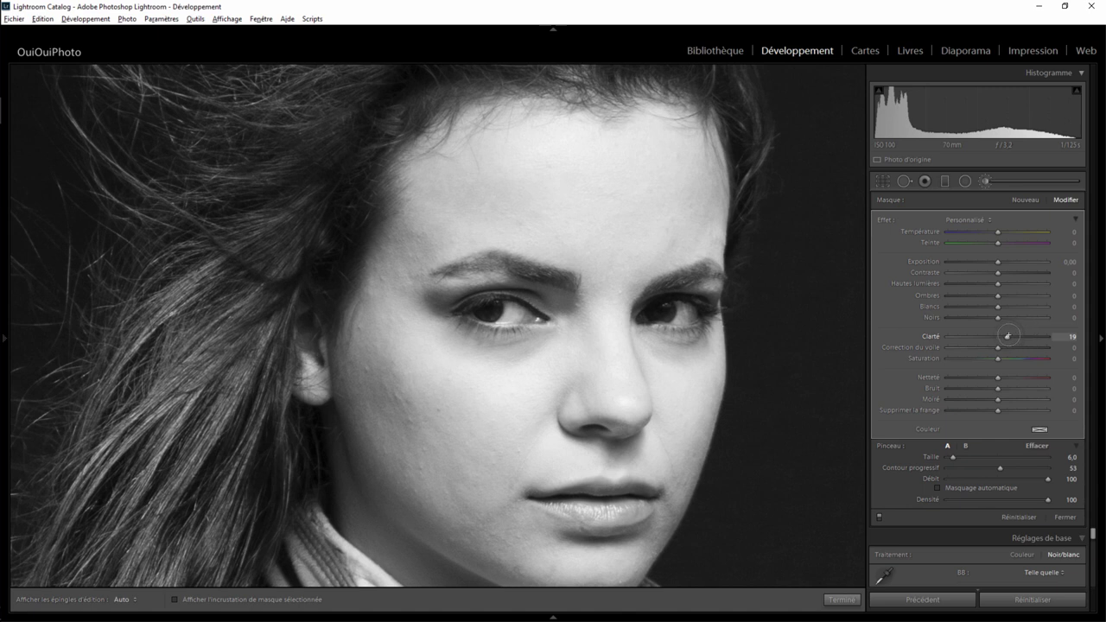
left_click_drag(1043, 335, 1035, 336)
scroll(644, 496, "down", 2)
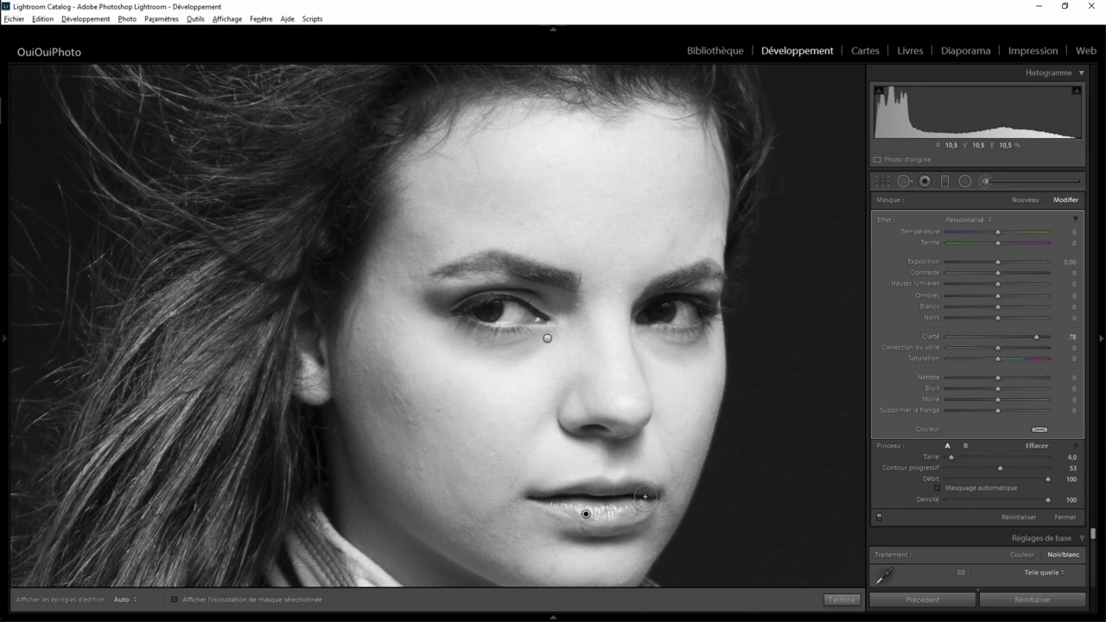
key("h")
left_click_drag(553, 507, 619, 512)
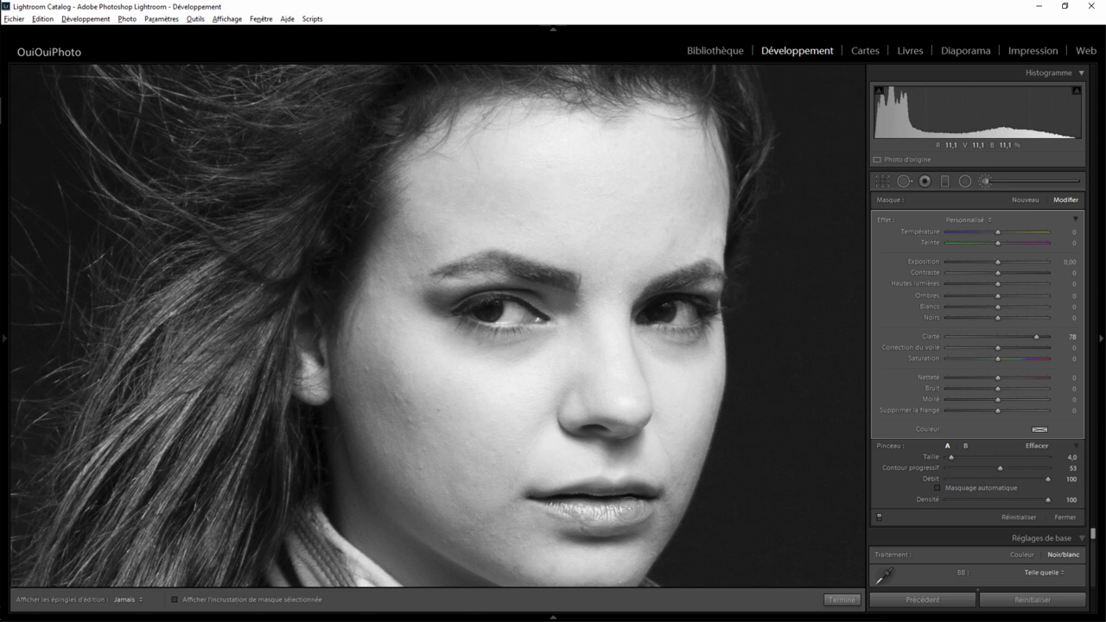
key("h")
- Brighten both eyes with duplicated radial filters of exposure 0.99 and feather 29
left_click(965, 180)
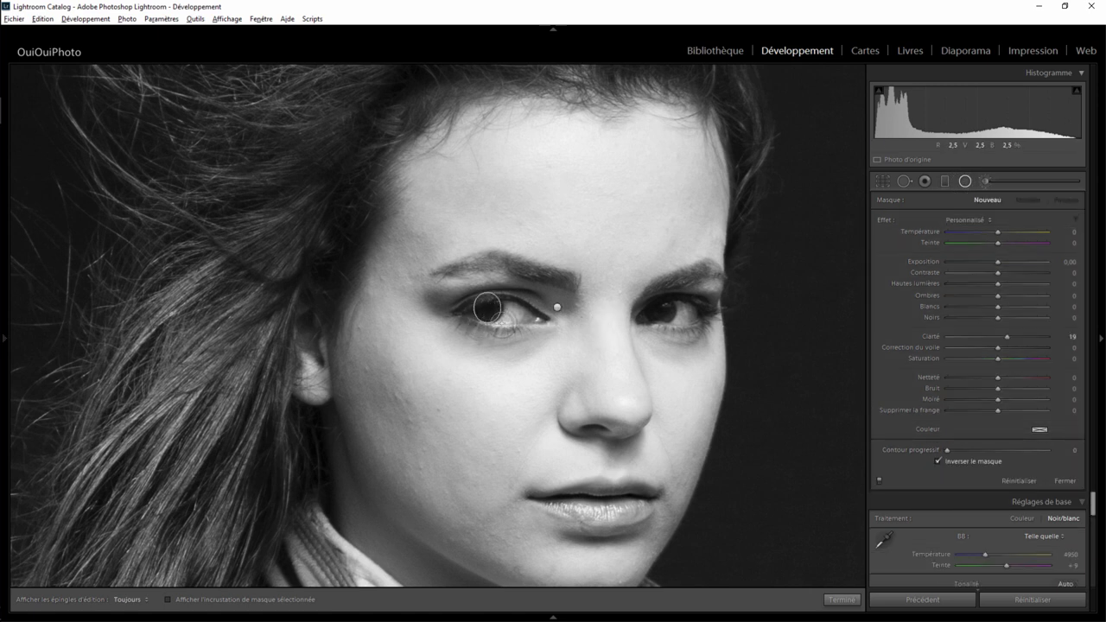
left_click_drag(488, 307, 502, 322)
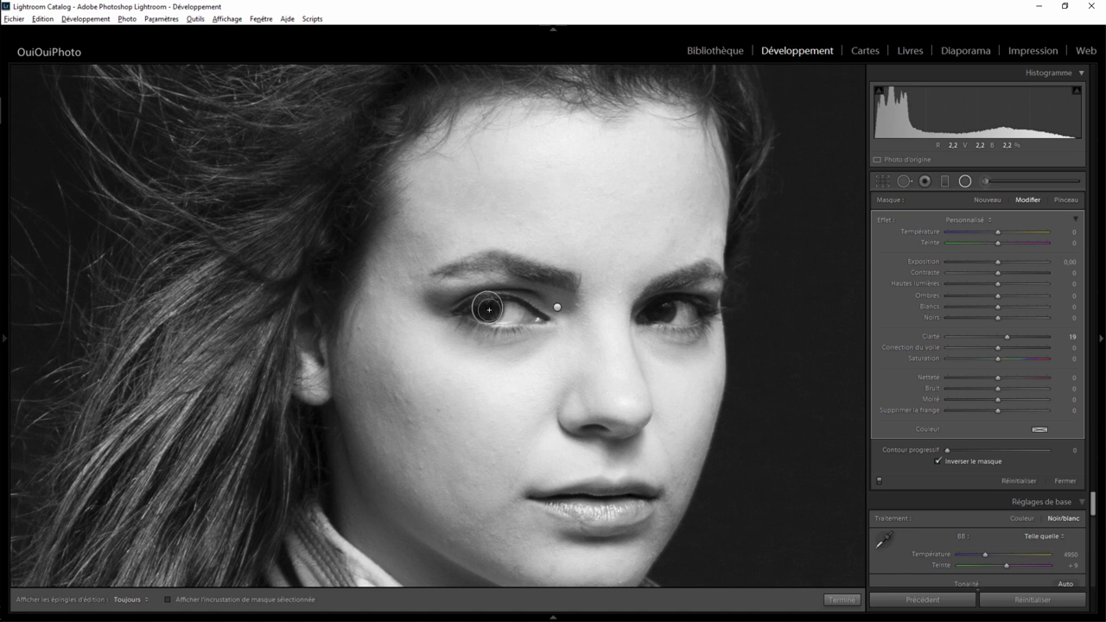
left_click_drag(487, 307, 489, 310)
left_click_drag(1012, 261, 1013, 261)
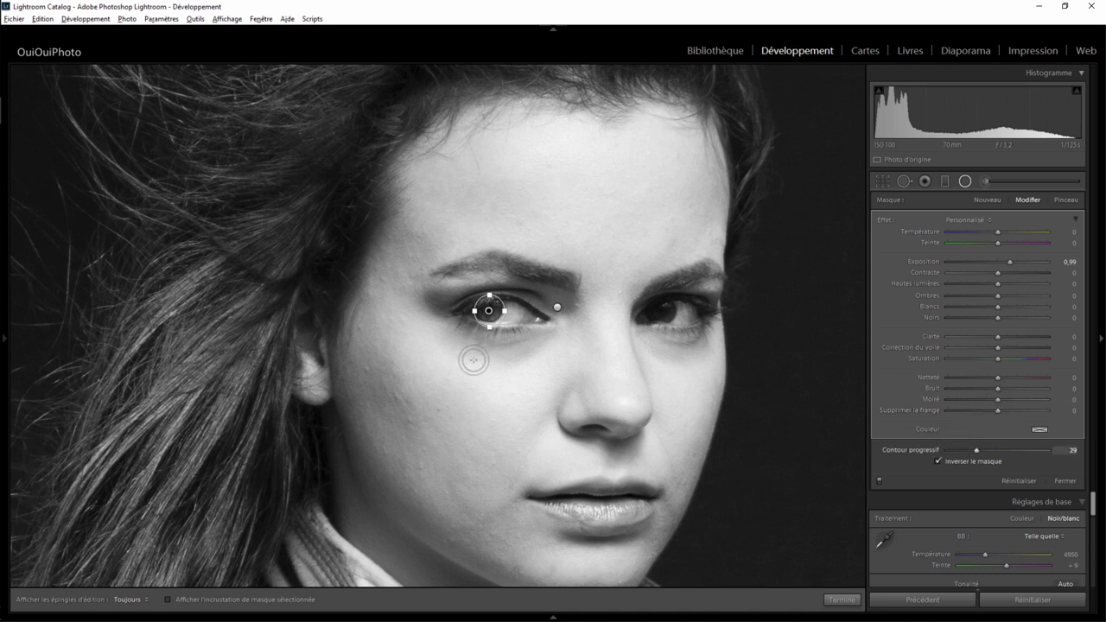
right_click(488, 310)
left_click(526, 320)
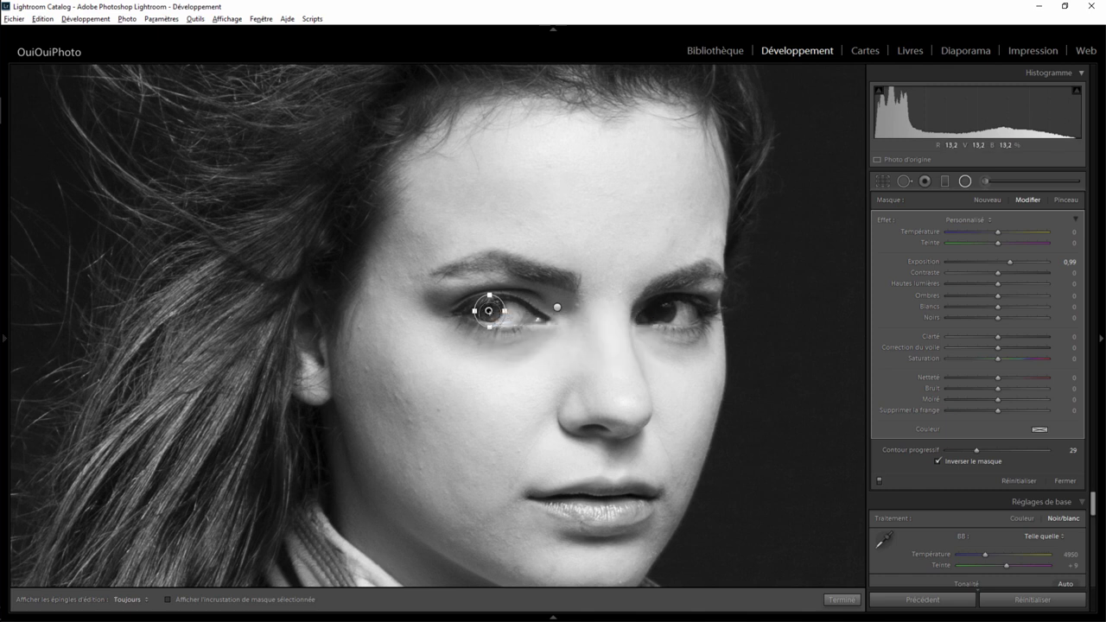
left_click_drag(650, 317, 661, 309)
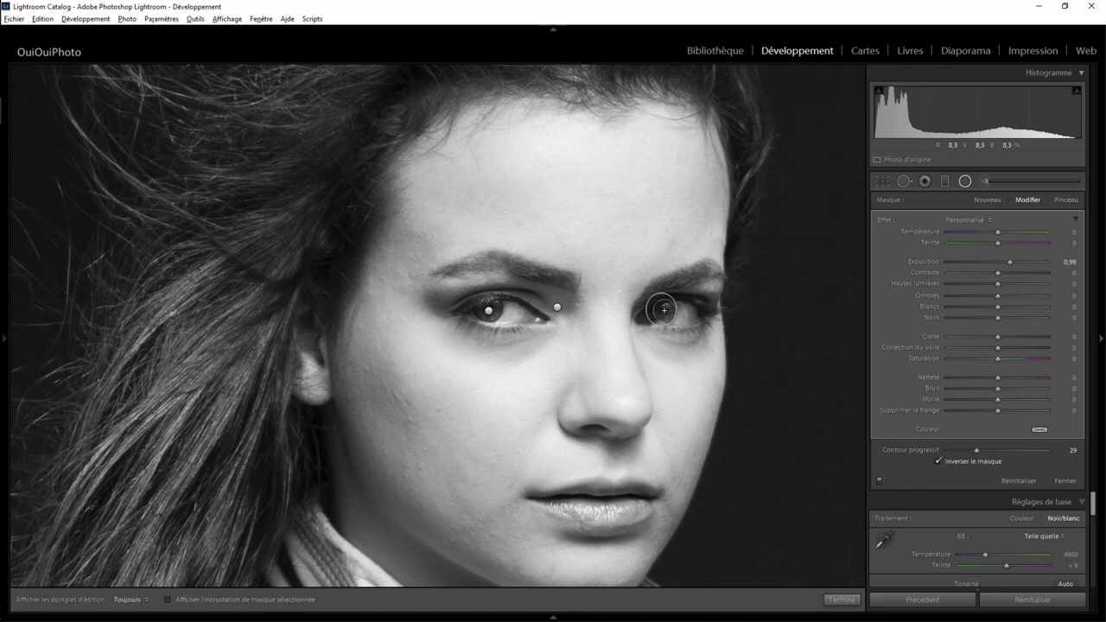
left_click_drag(662, 310, 665, 310)
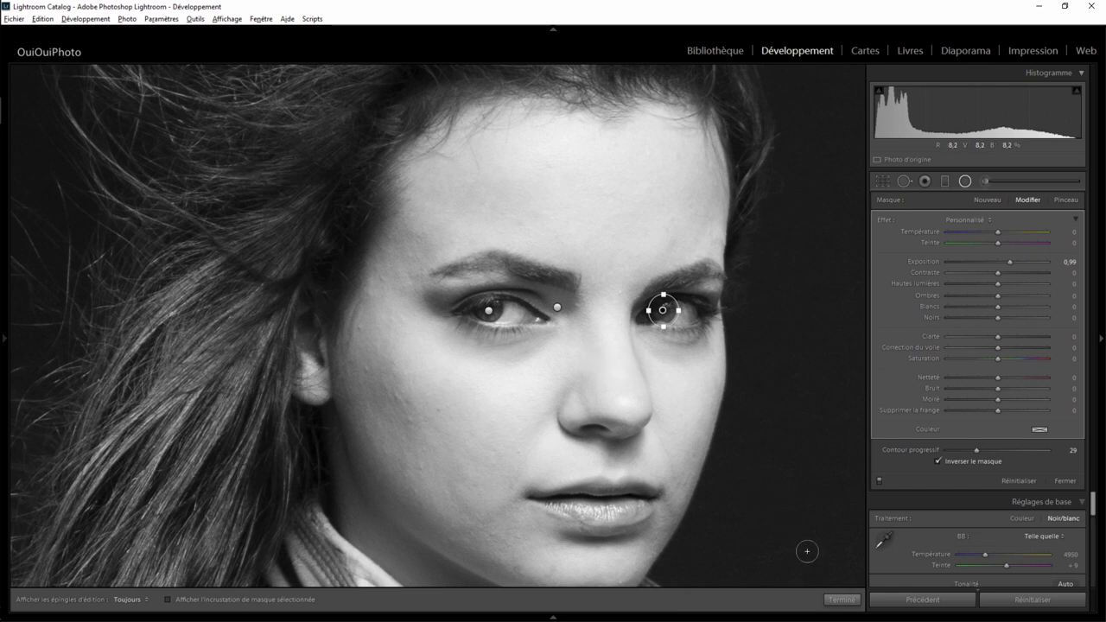
left_click(842, 598)
key("shift+m")
left_click(587, 275)
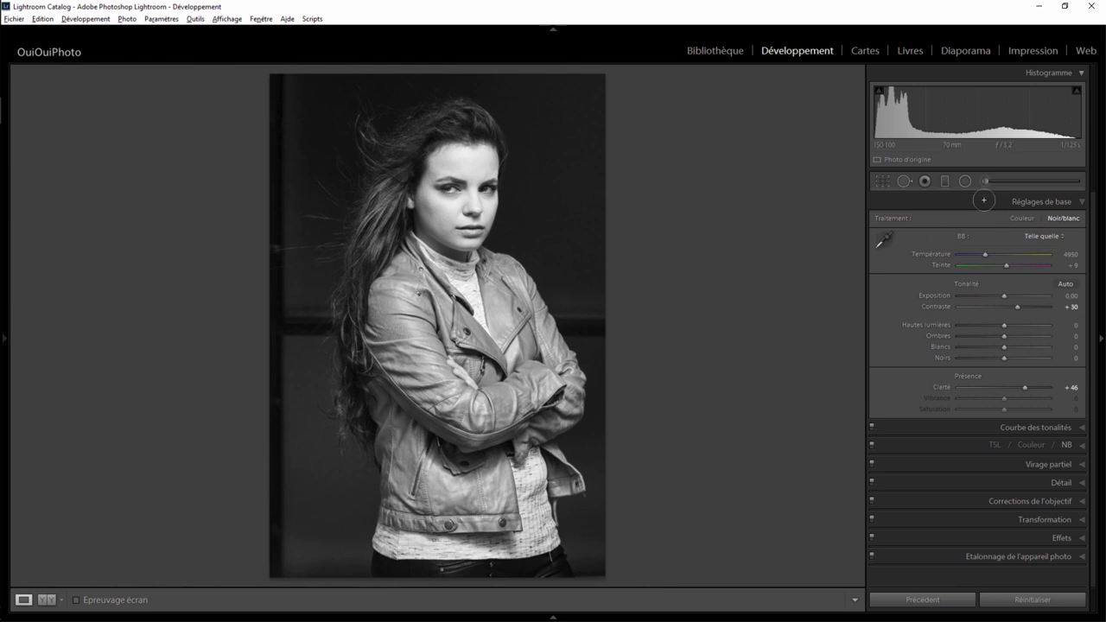
left_click(965, 181)
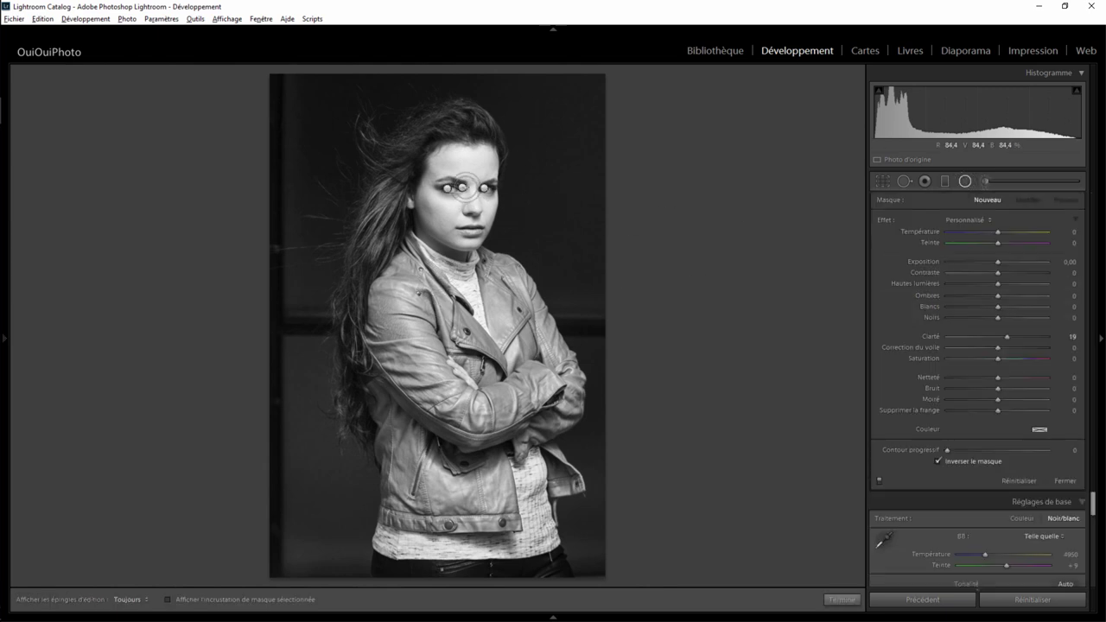
left_click_drag(462, 186, 537, 276)
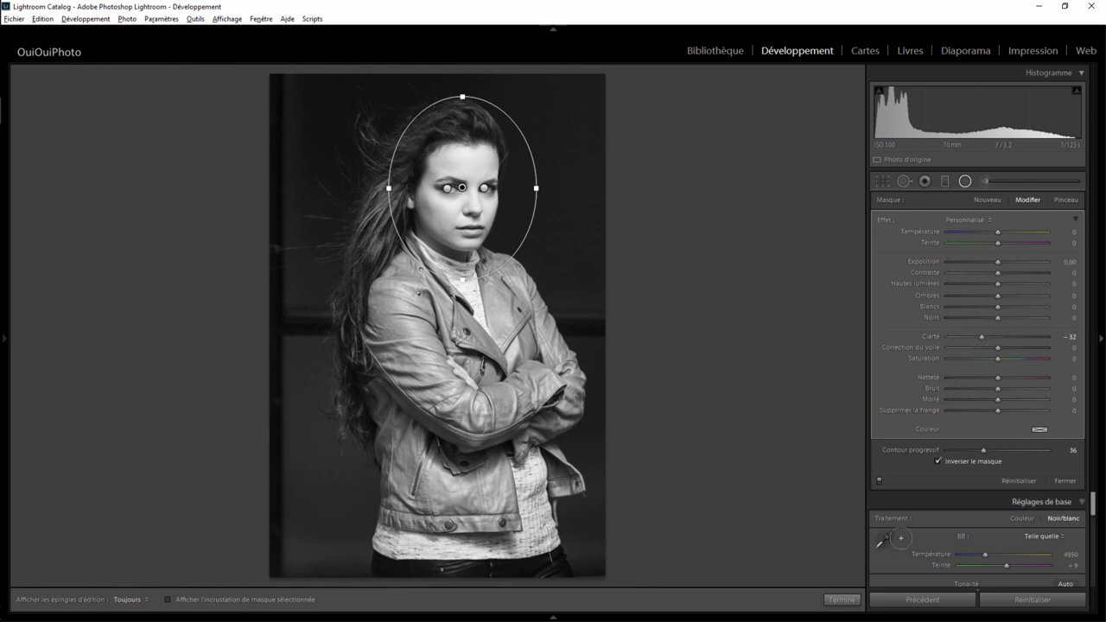
left_click(843, 599)
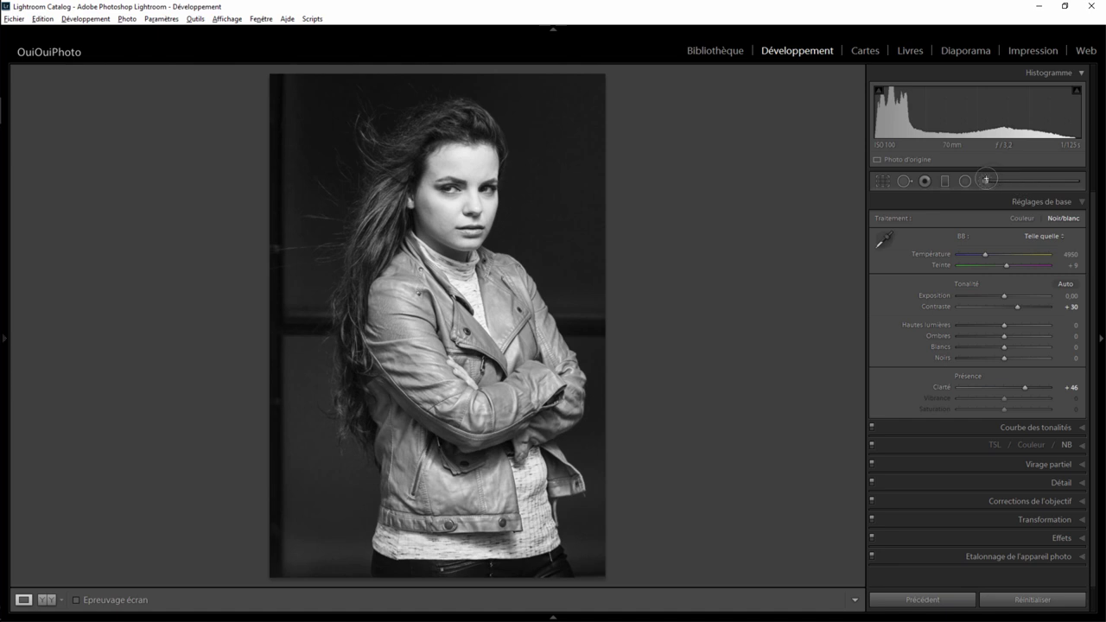
- Paint a new brush adjustment mask over the top of the hair
left_click(986, 180)
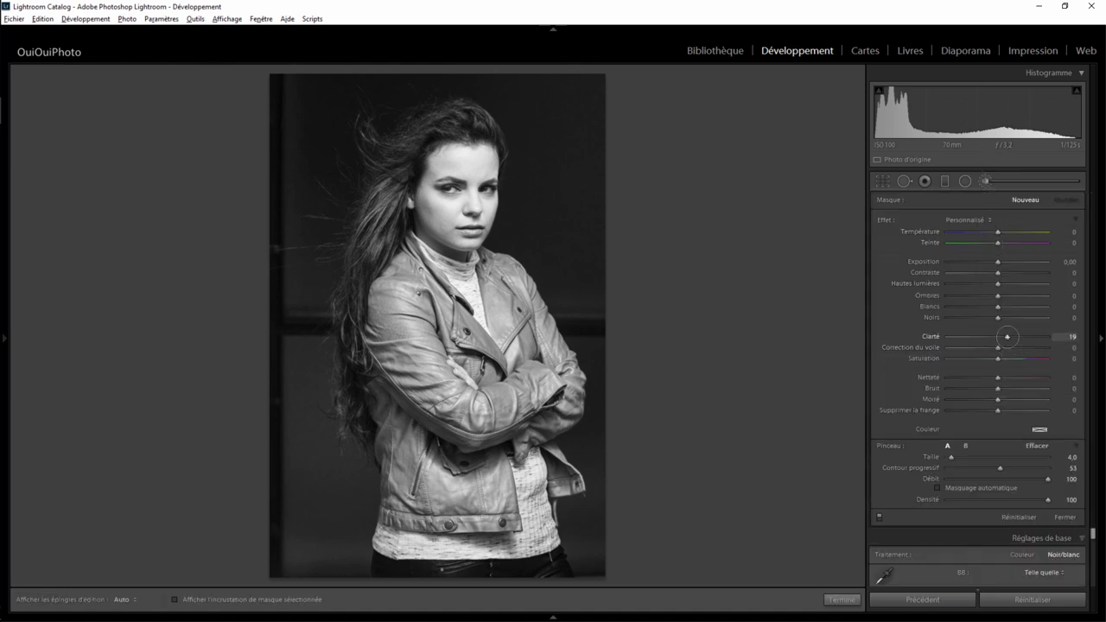
left_click_drag(1016, 337, 1016, 337)
scroll(470, 142, "down", 2)
scroll(481, 131, "up", 1)
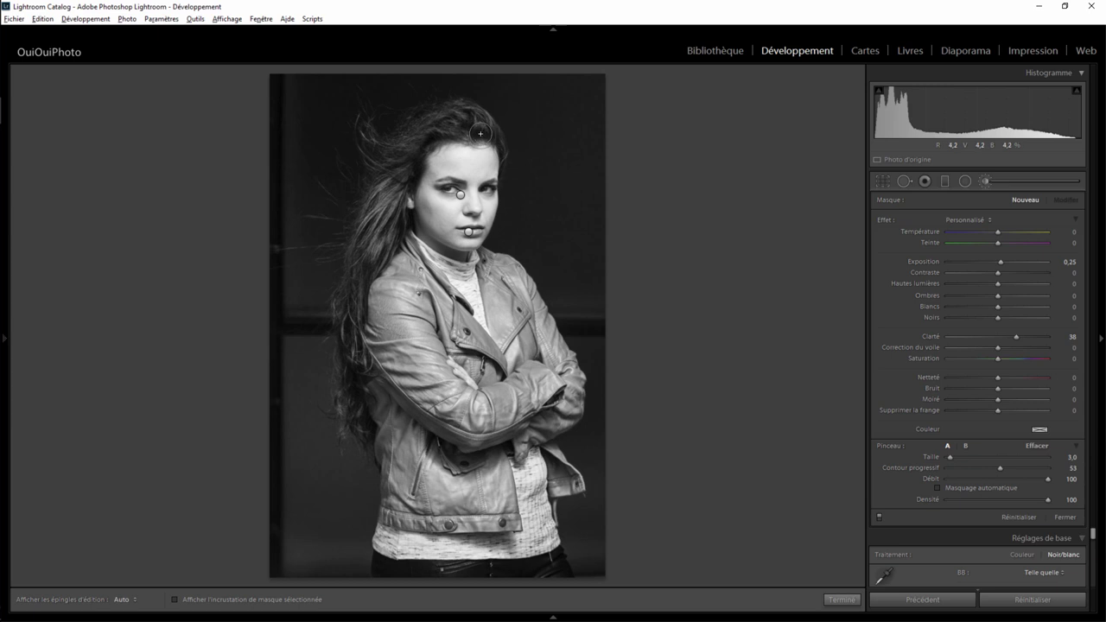
mouse_move(480, 133)
left_mouse_down()
mouse_move(414, 144)
mouse_move(367, 226)
mouse_move(363, 256)
mouse_move(393, 232)
mouse_move(364, 269)
mouse_move(357, 308)
left_mouse_up()
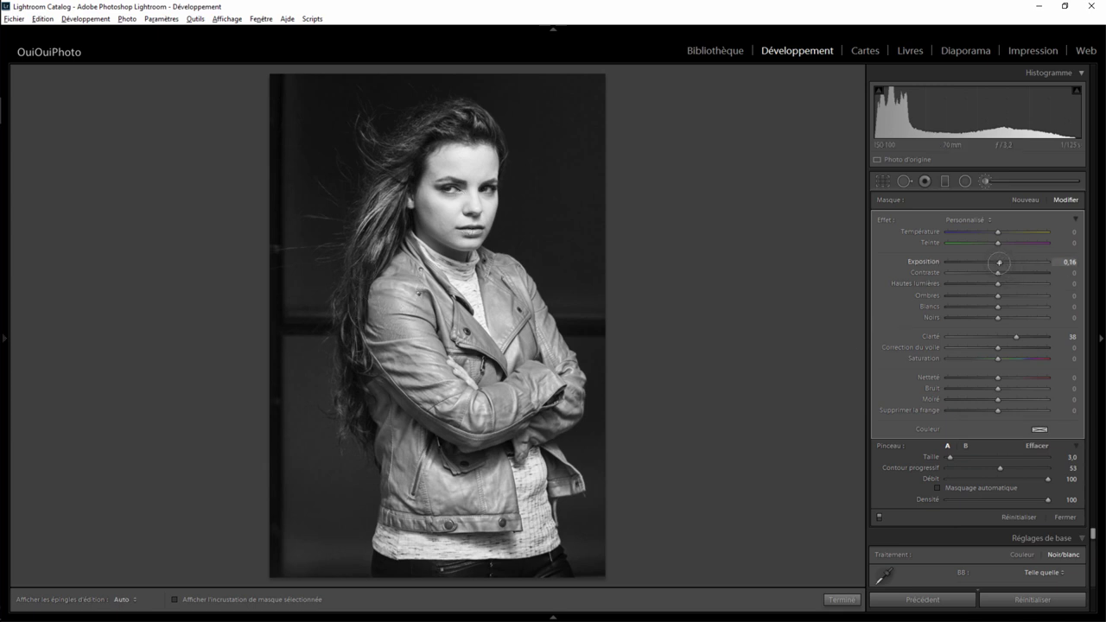
- Darken the hair mask slightly, set its clarity to +20, and close the brush
left_click_drag(999, 262, 994, 261)
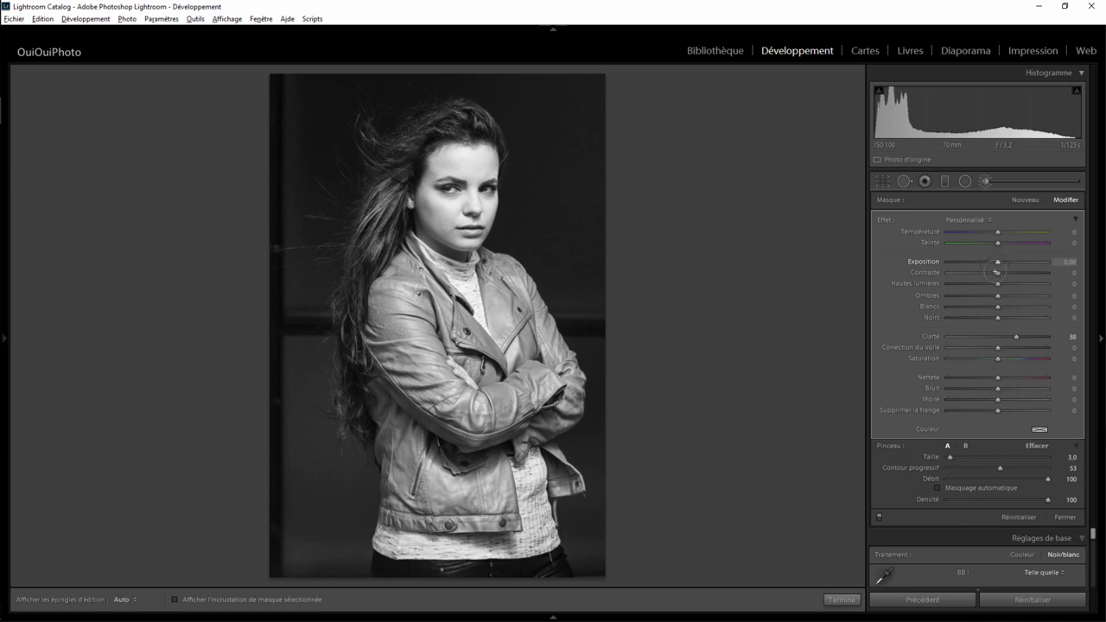
left_click_drag(1015, 336, 962, 336)
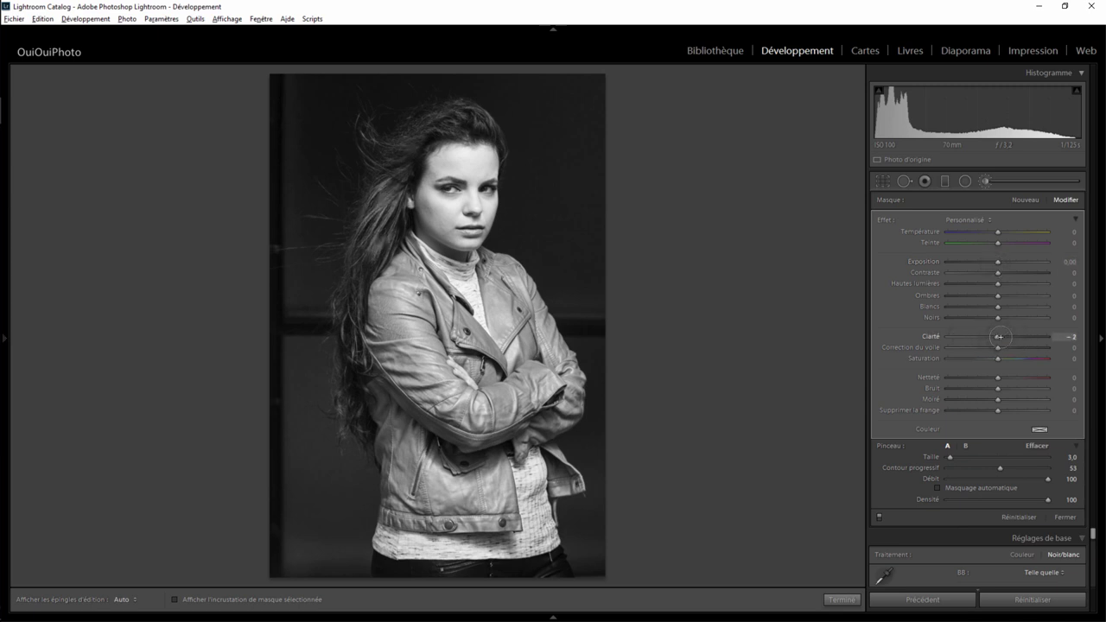
left_click_drag(998, 337, 1007, 336)
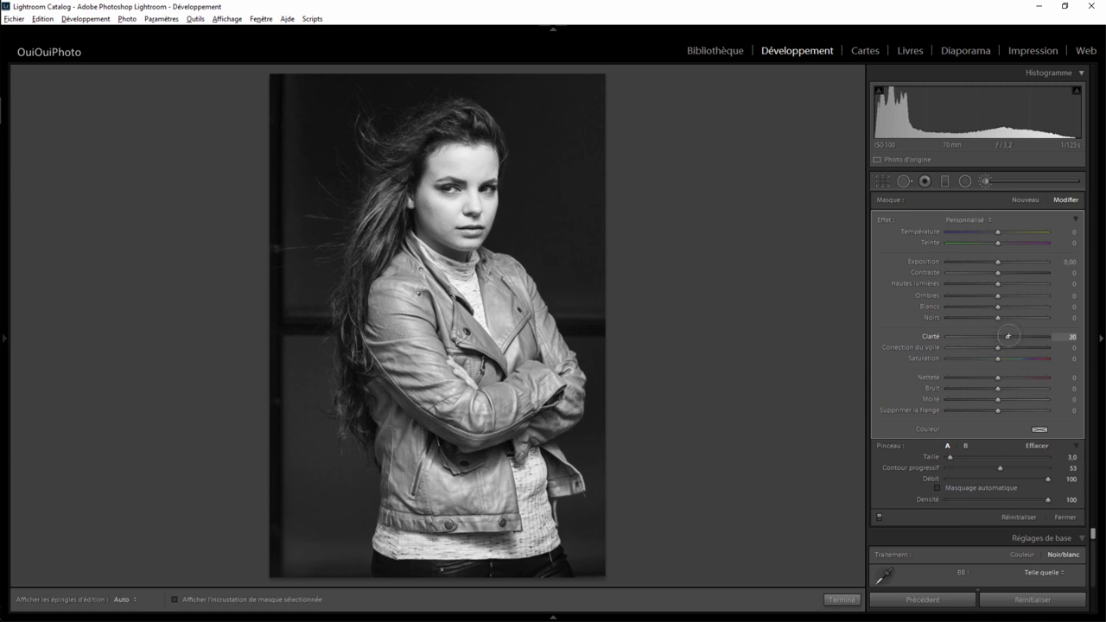
key("h")
key("h")
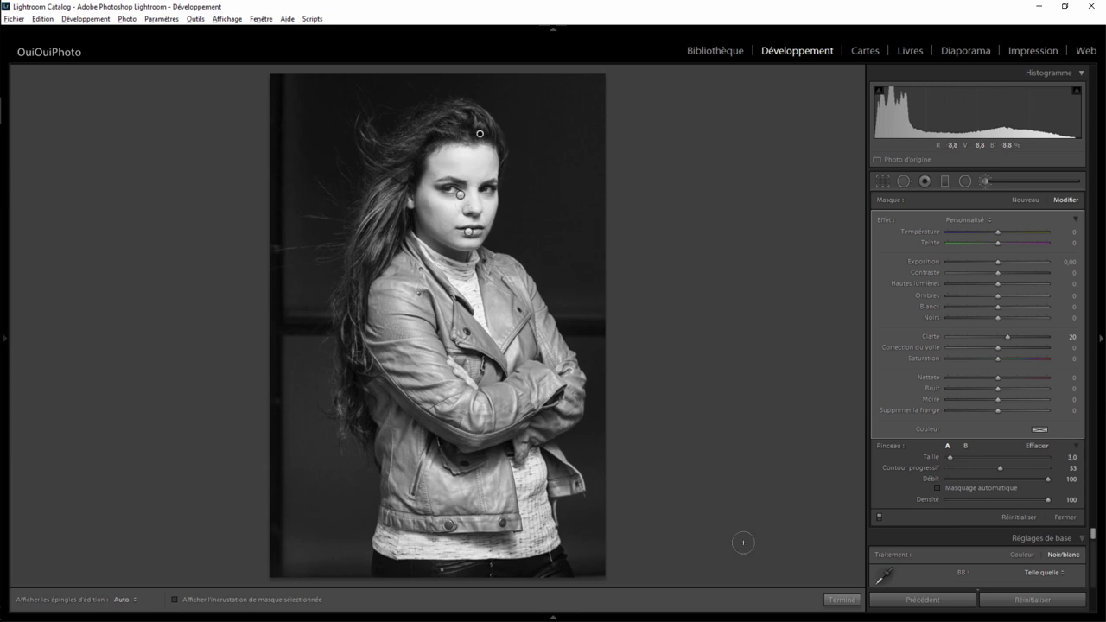
left_click(842, 599)
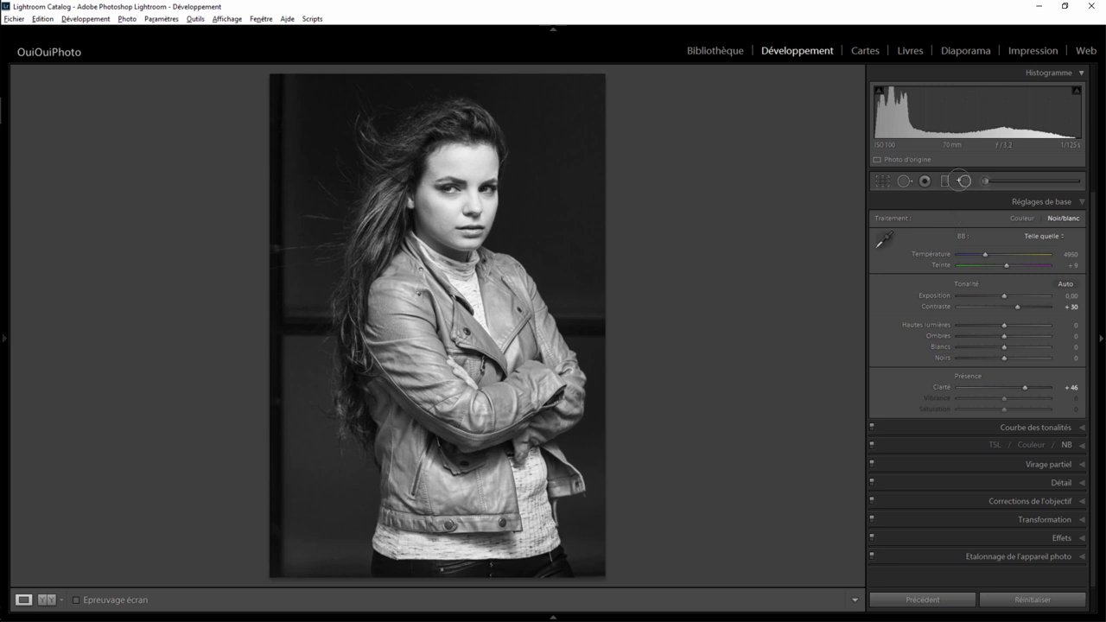
- Lower the face radial filter's highlights to −11, keeping clarity at −32
left_click(964, 180)
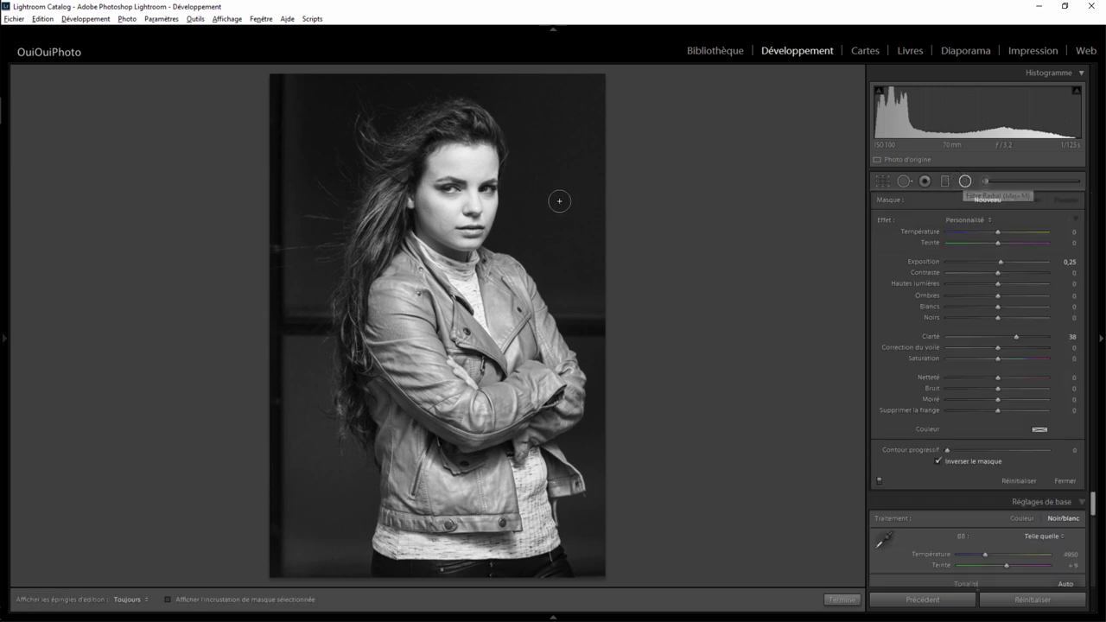
left_click(462, 184)
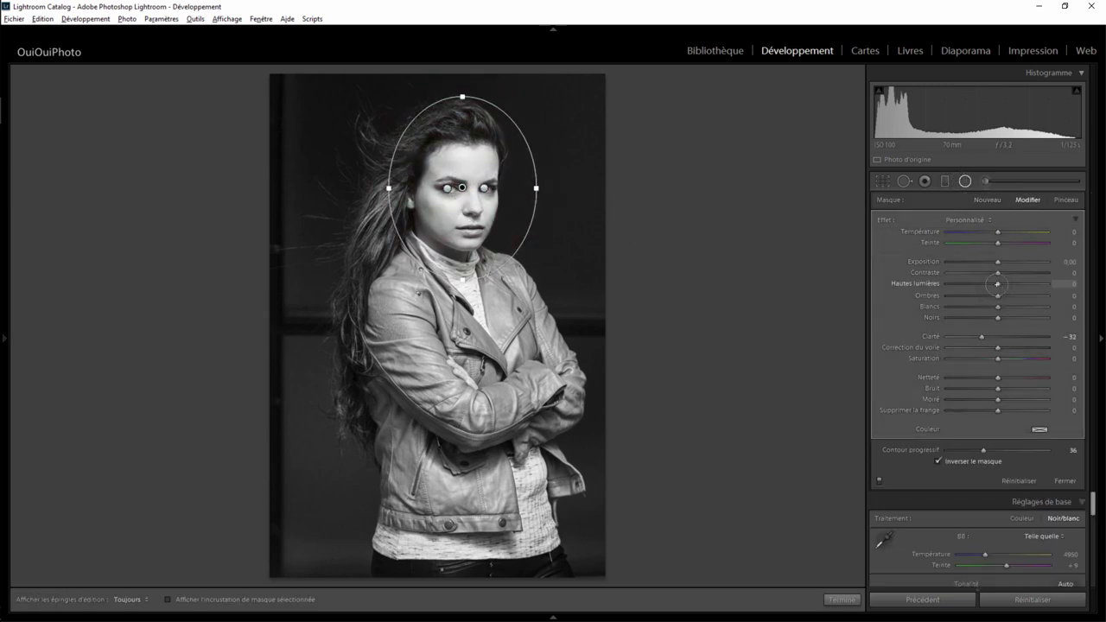
left_click_drag(990, 283, 987, 284)
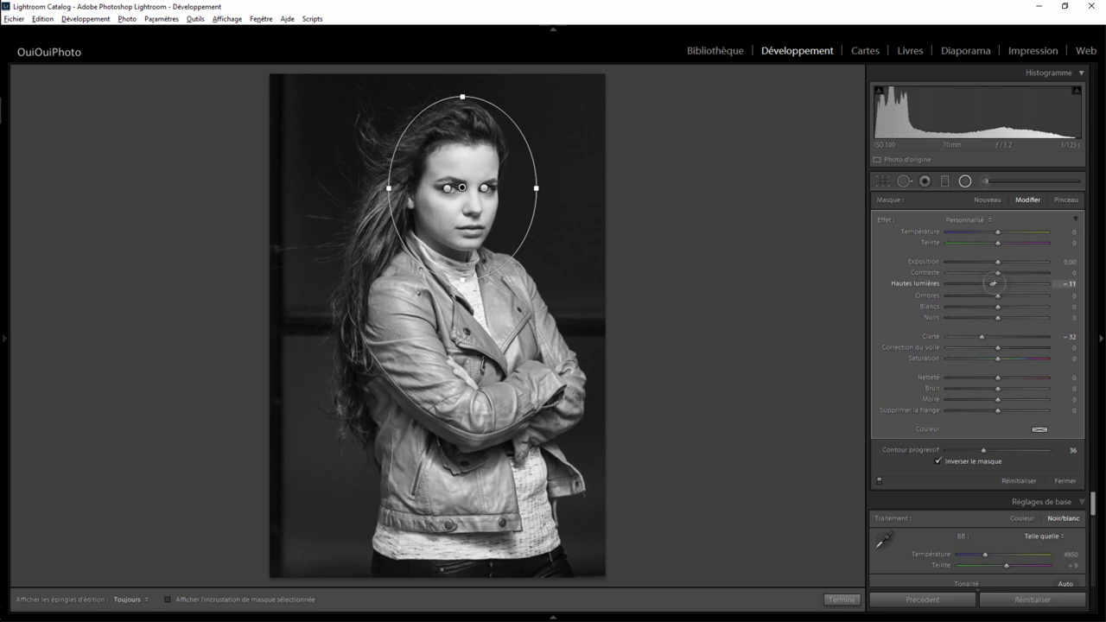
left_click(841, 599)
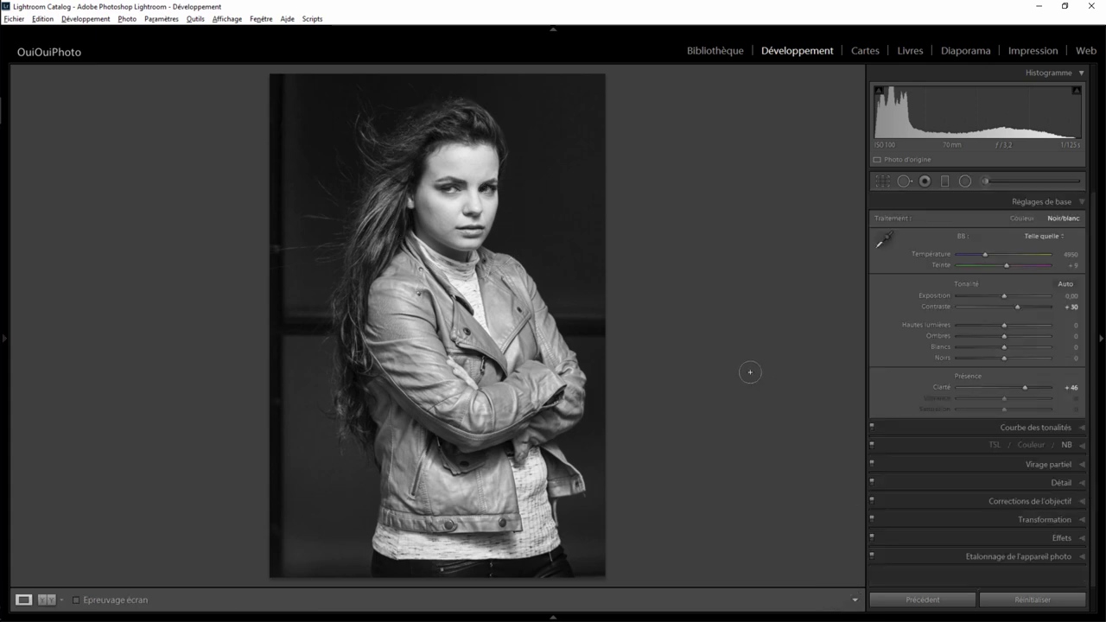
- Reset the mouth brush adjustment's exposure to 0,00 and set its clarity to −64
left_click(455, 220)
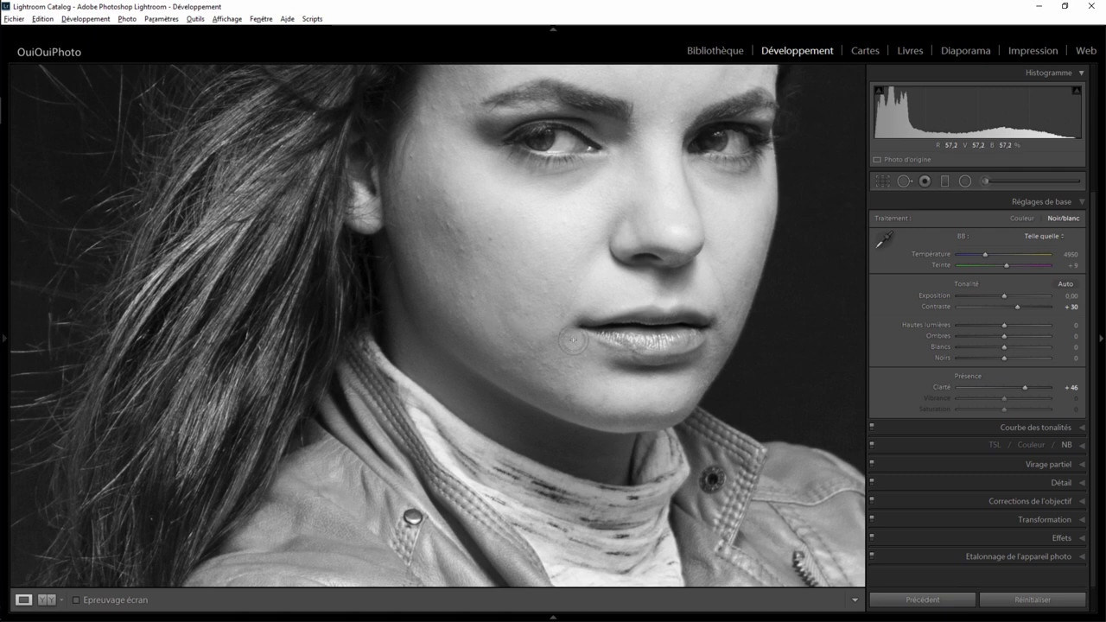
left_click(984, 181)
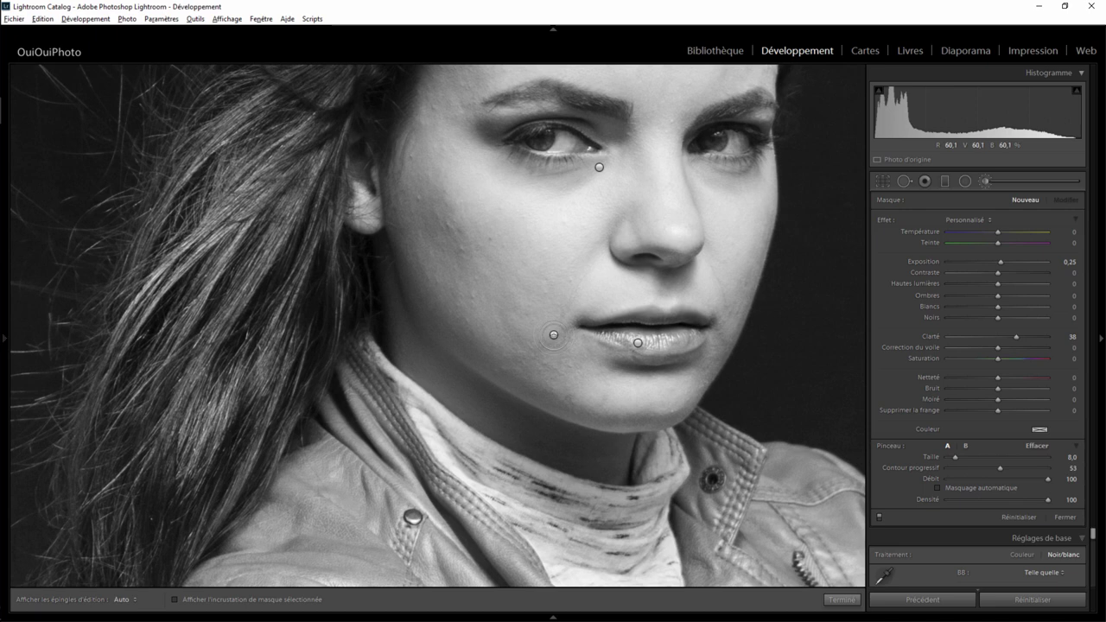
key("h")
key("h")
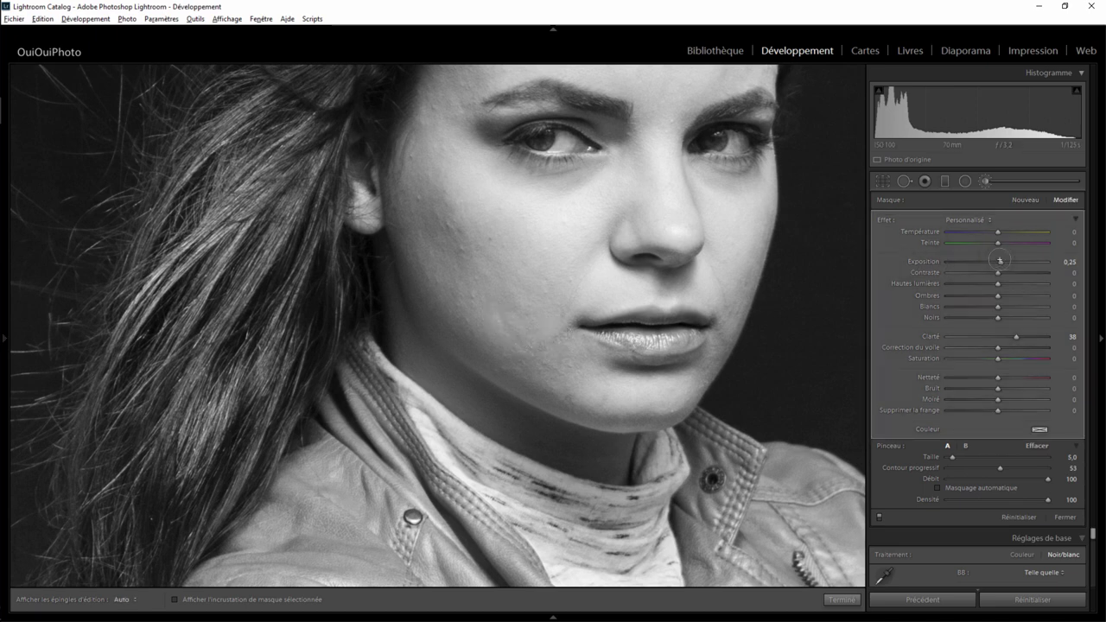
double_click(1000, 263)
mouse_move(562, 335)
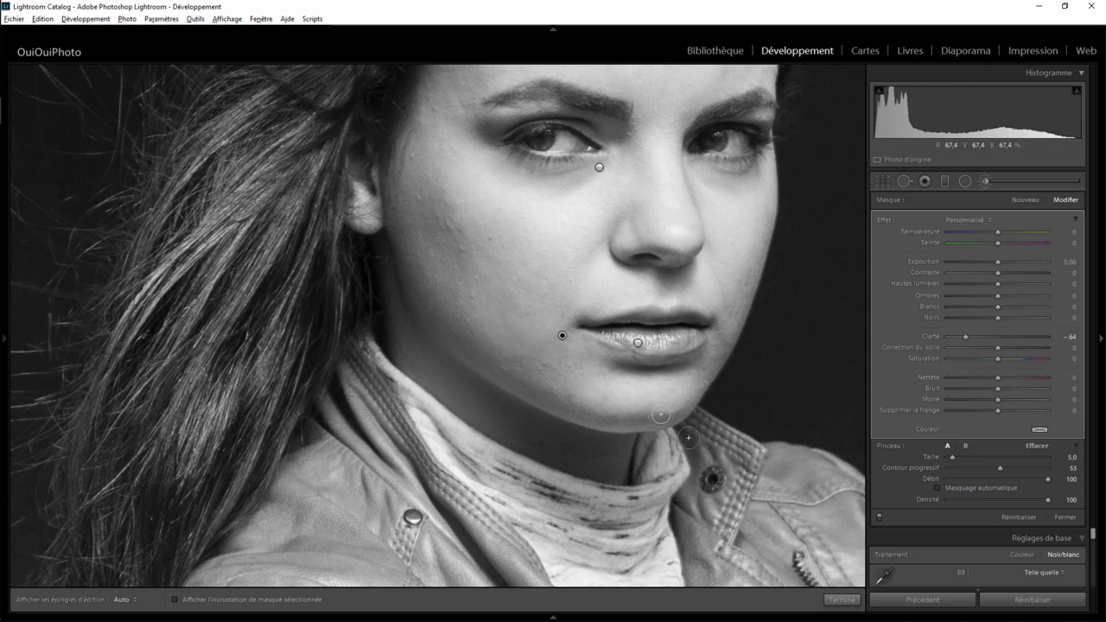
left_click(841, 599)
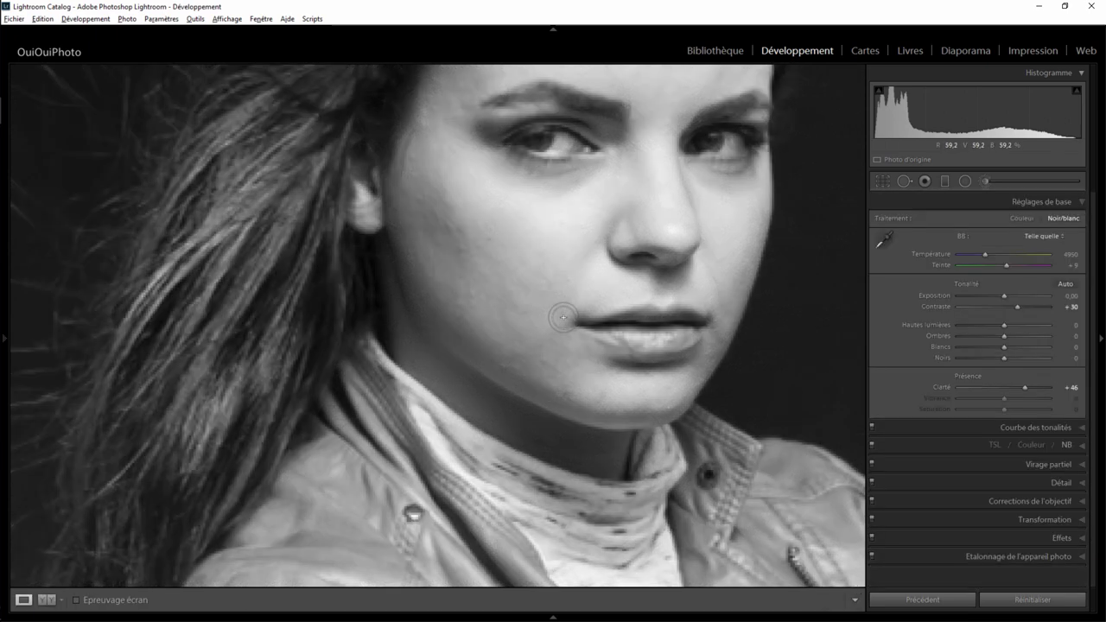
- Send the full photo to Adobe Photoshop CC 2015 for editing as a PSD
left_click(557, 324)
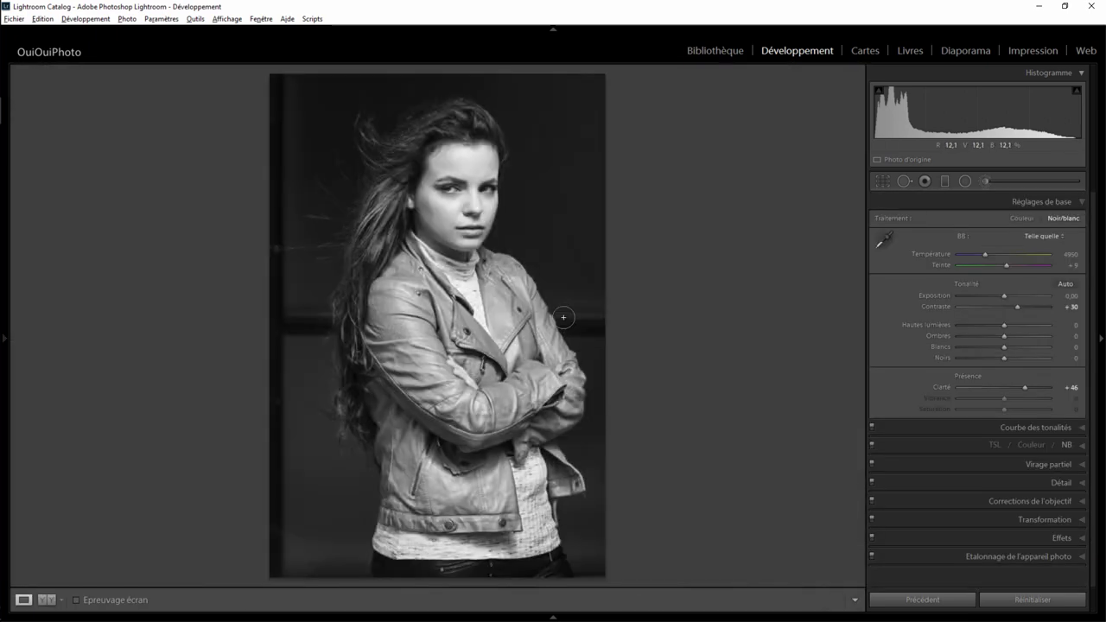
right_click(460, 223)
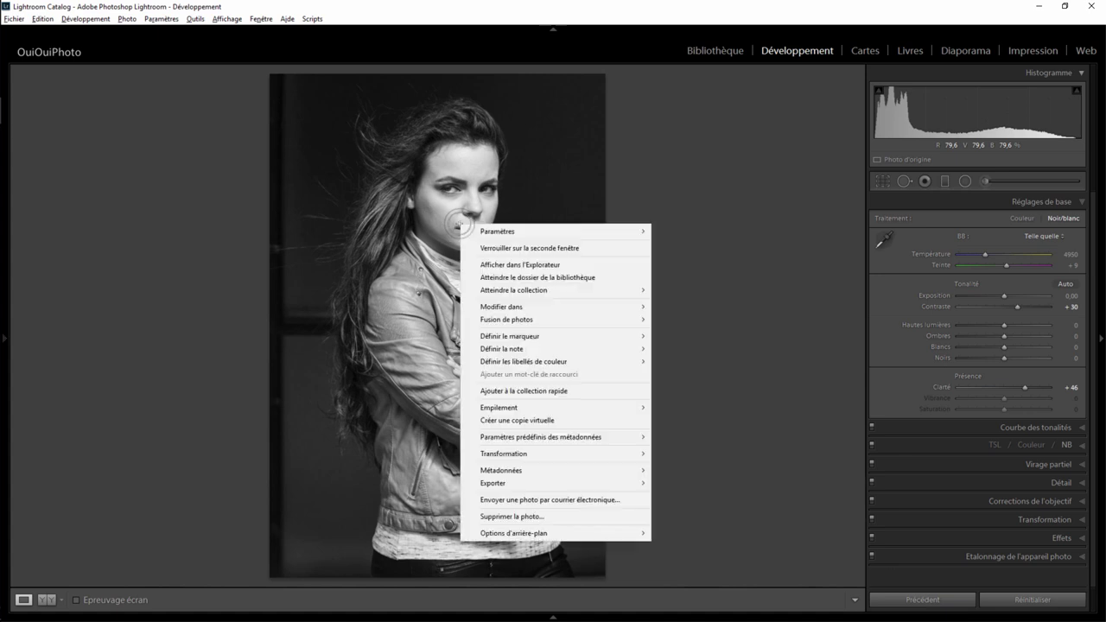
mouse_move(518, 307)
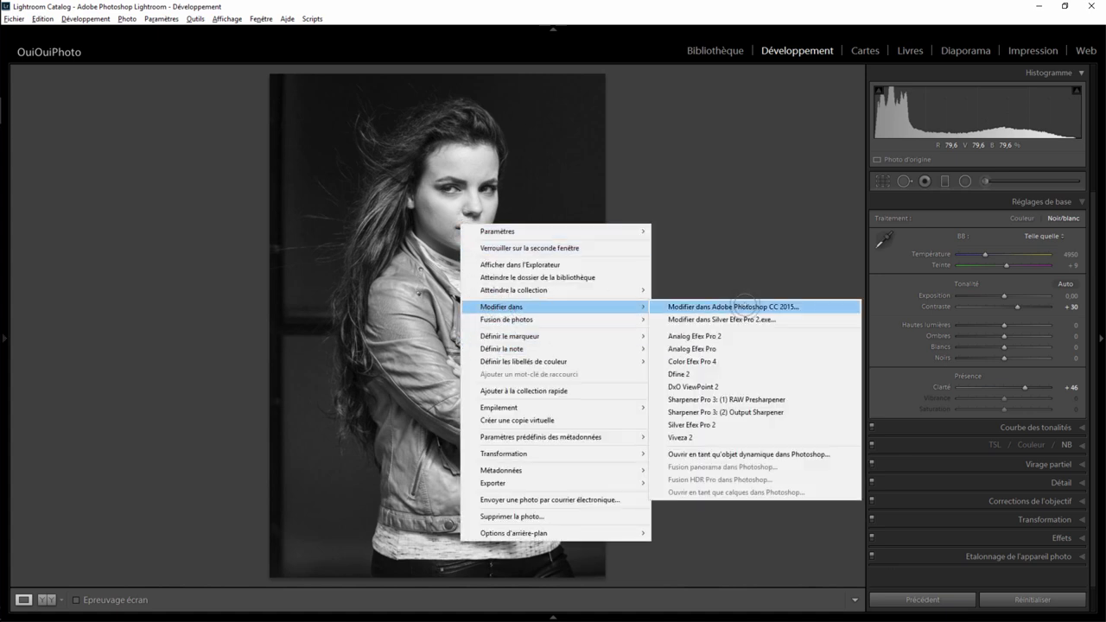
left_click(741, 307)
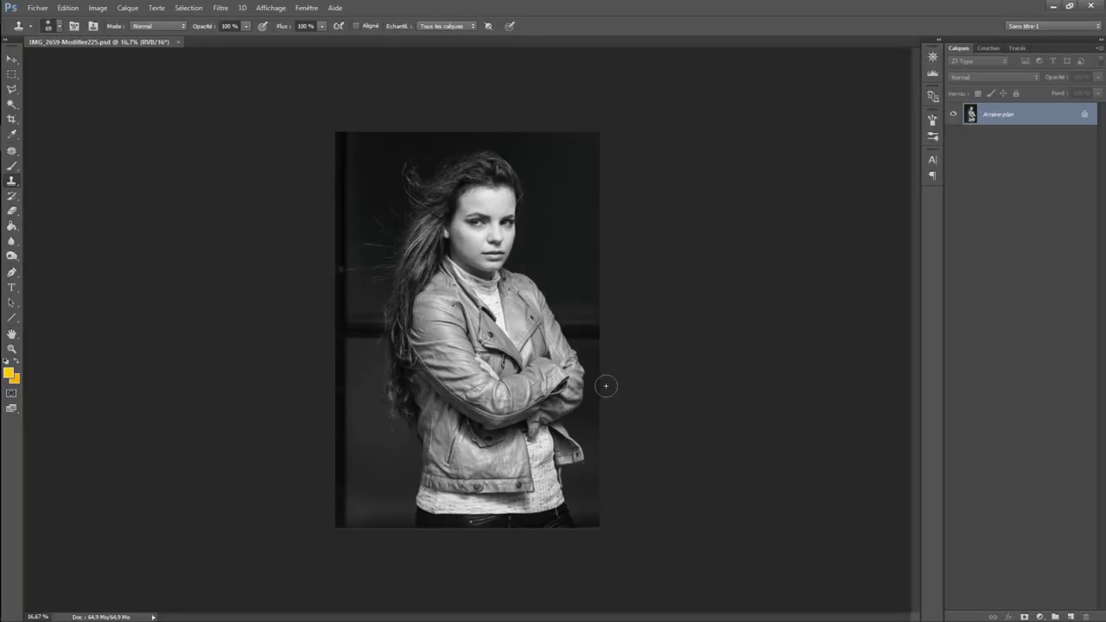
- Zoom in on the jacket hem at the waist
key("ctrl+plus")
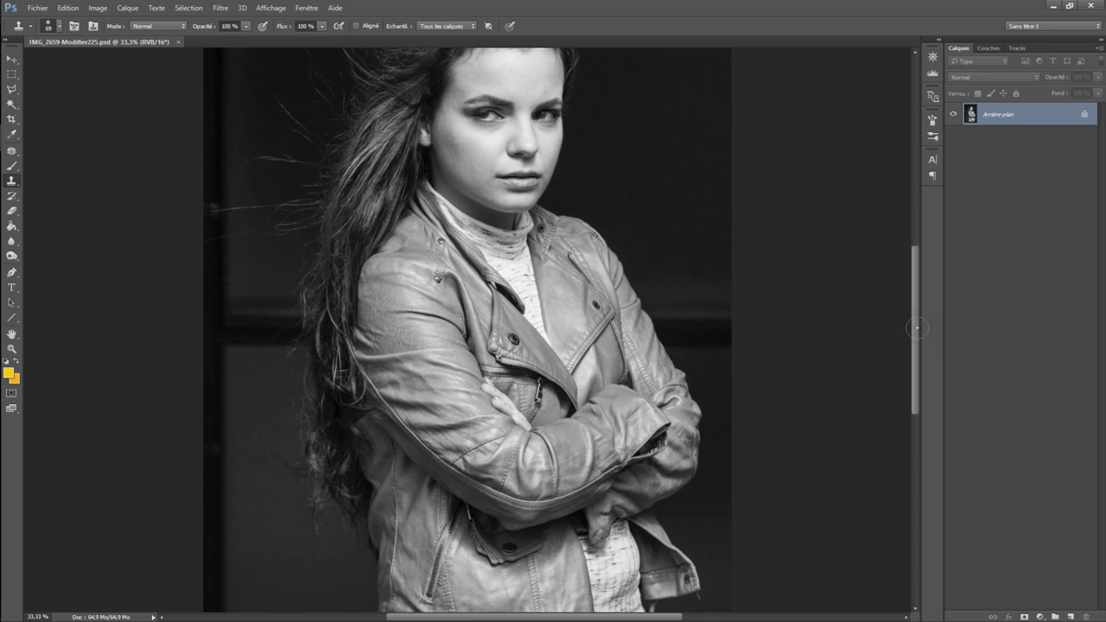
left_click_drag(916, 327, 916, 409)
key("ctrl+plus")
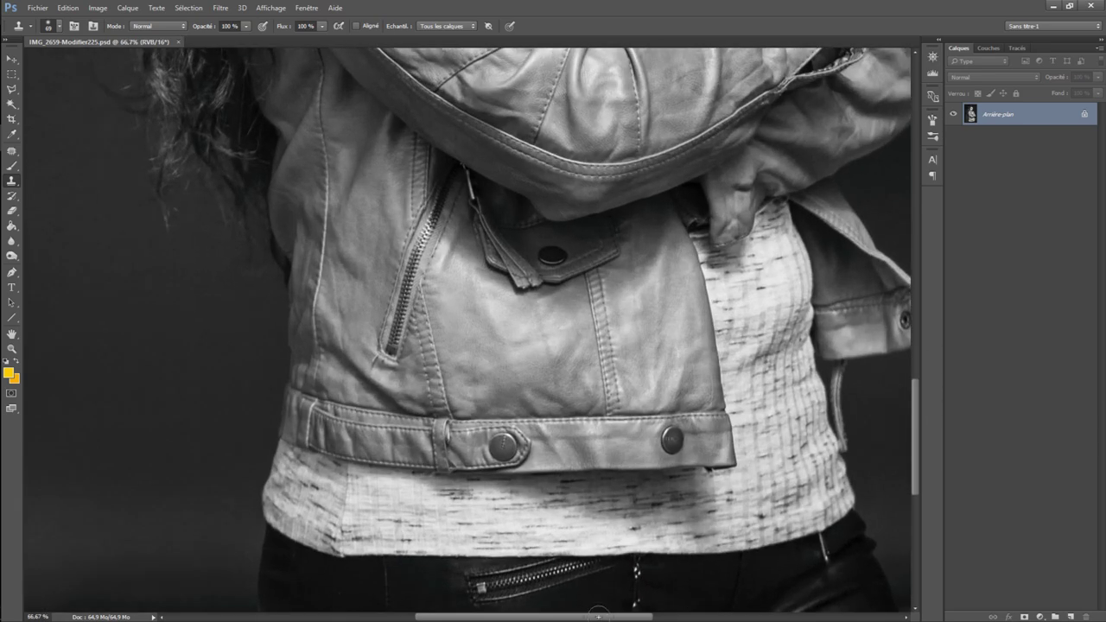
left_click_drag(598, 616, 637, 616)
- Liquify the jacket hem and shirt edge with a small brush and apply it
left_click(220, 7)
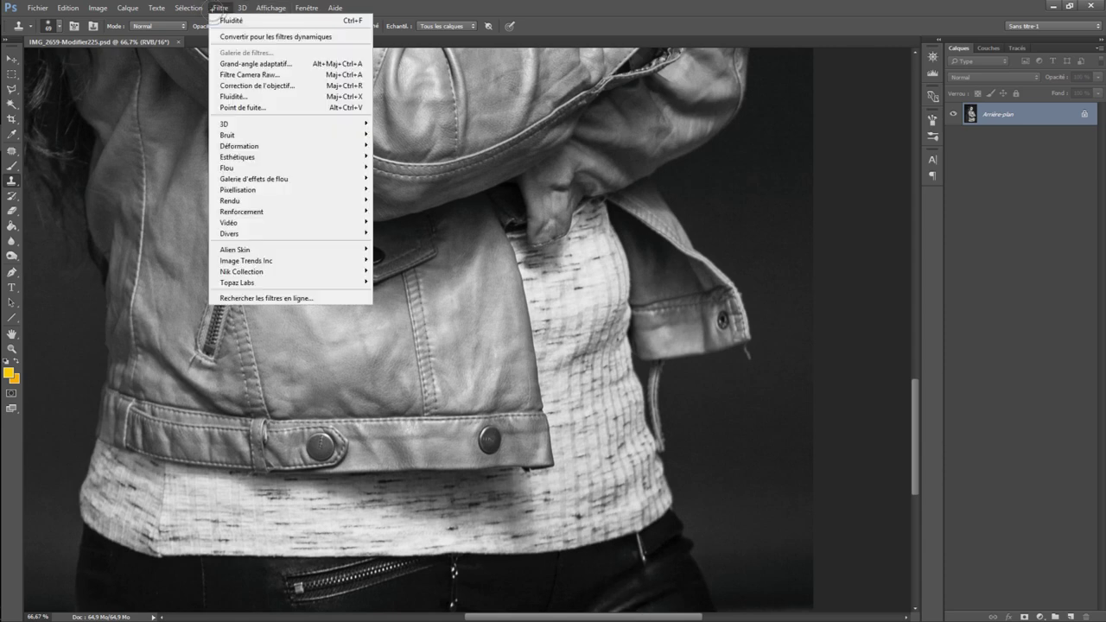
left_click(233, 97)
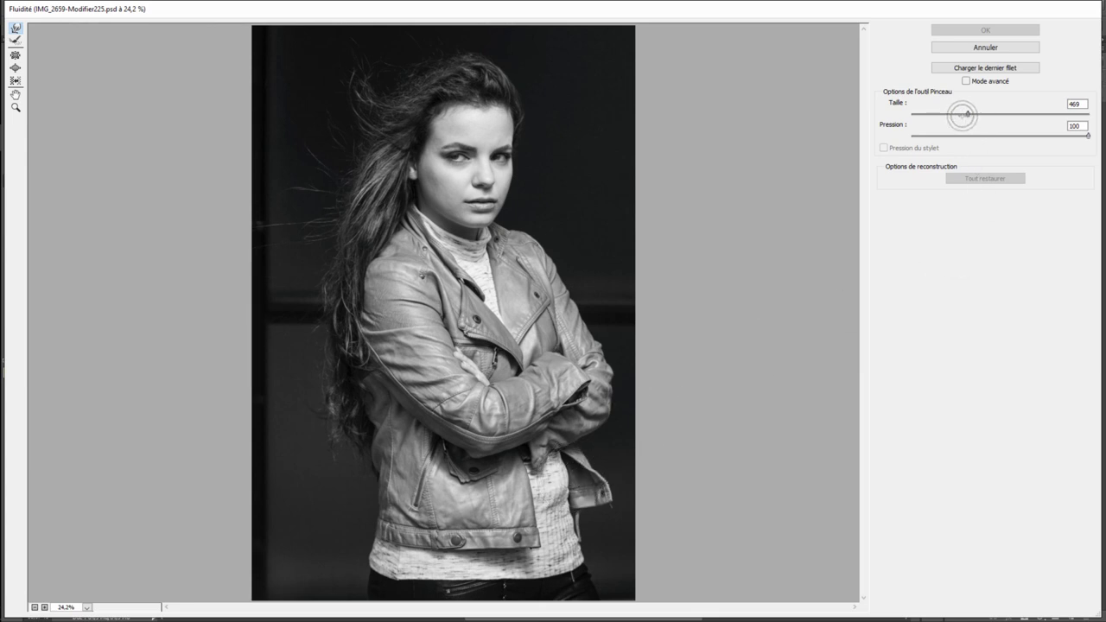
mouse_move(968, 114)
left_mouse_down()
mouse_move(950, 113)
mouse_move(1019, 113)
mouse_move(960, 115)
left_mouse_up()
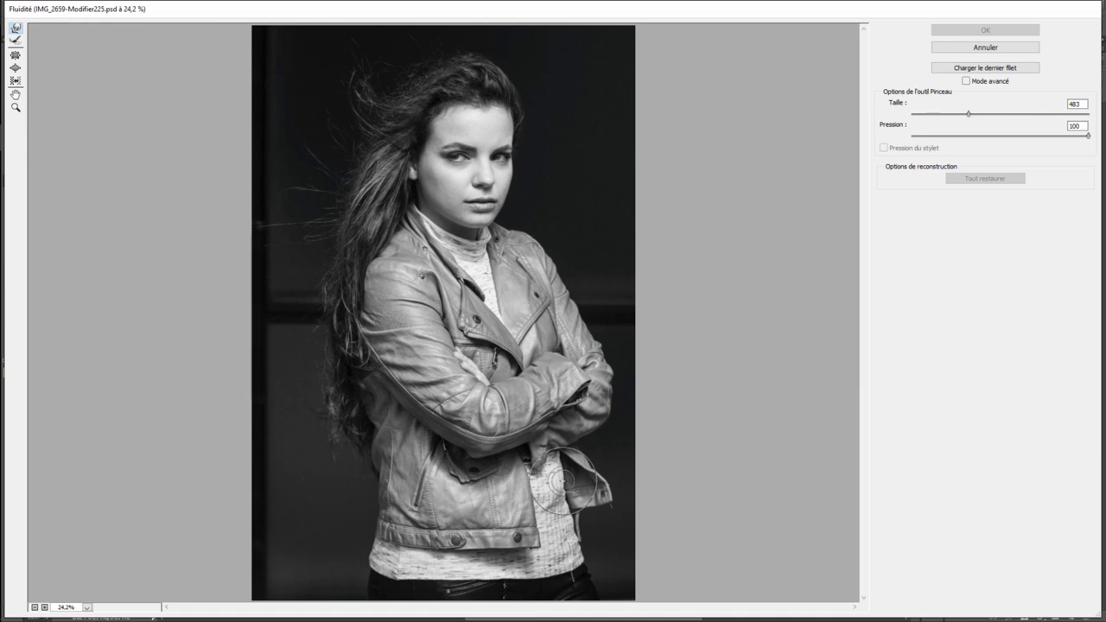
left_click(562, 480)
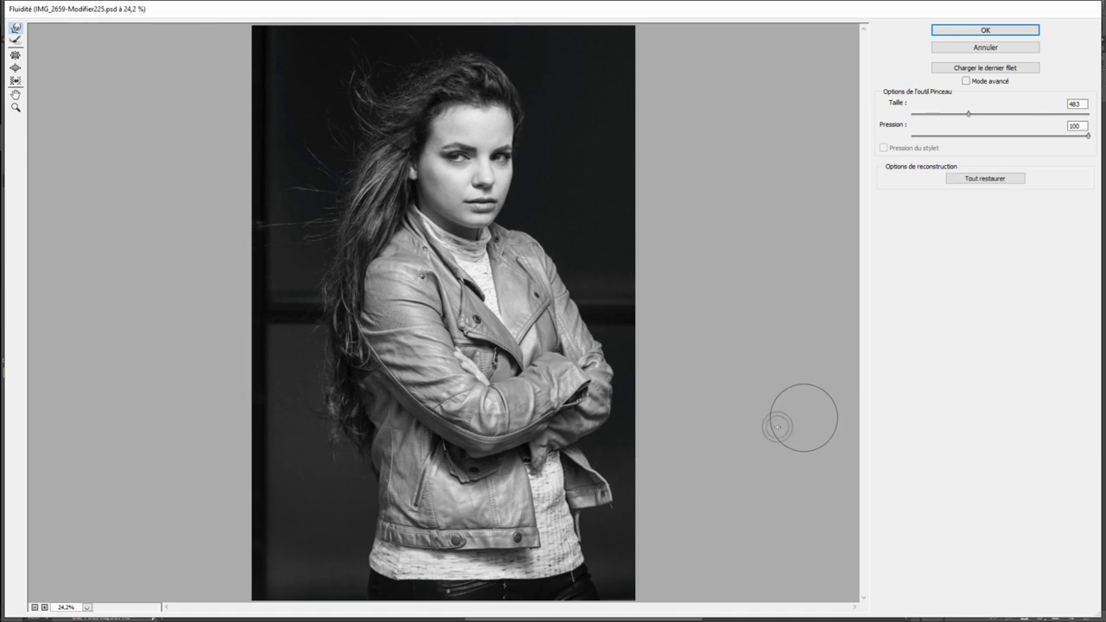
left_click_drag(559, 486, 562, 468)
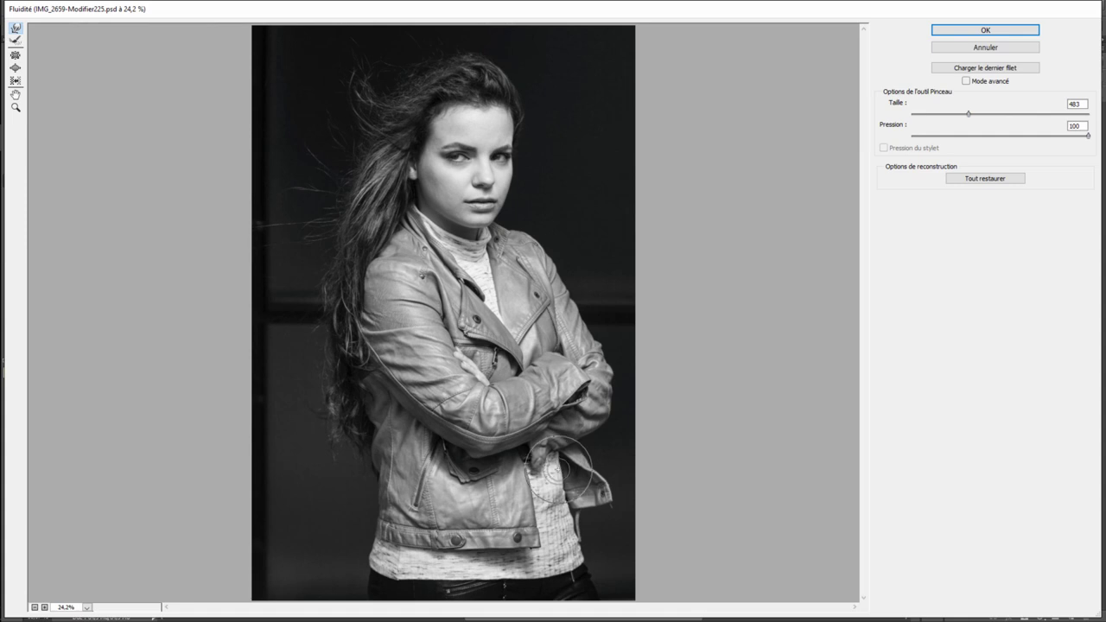
left_click_drag(557, 469, 566, 488)
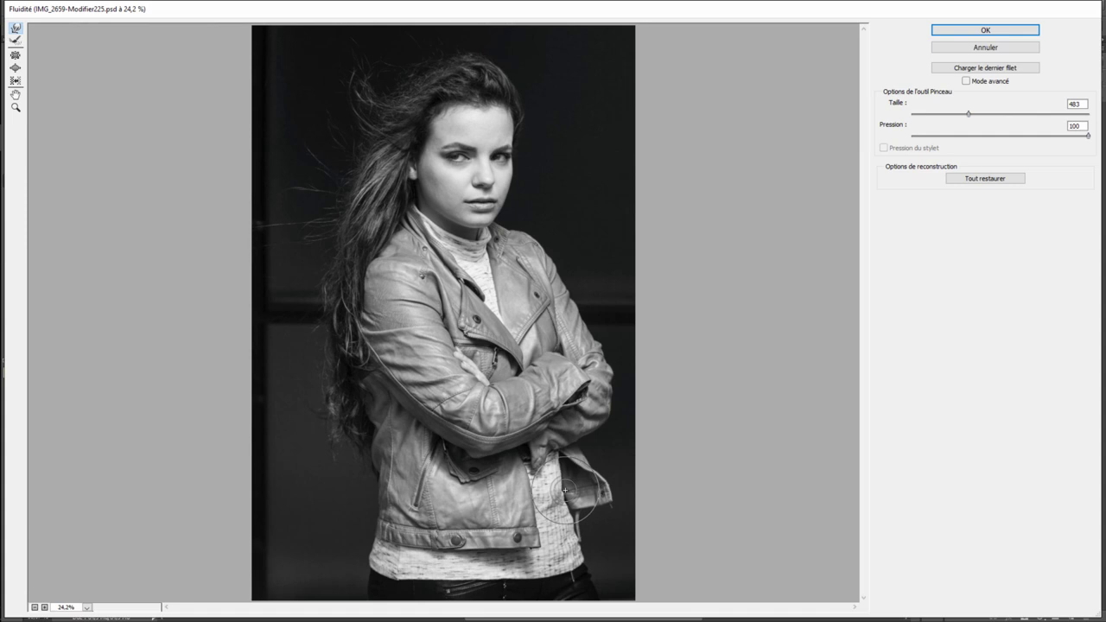
left_click_drag(565, 490, 568, 490)
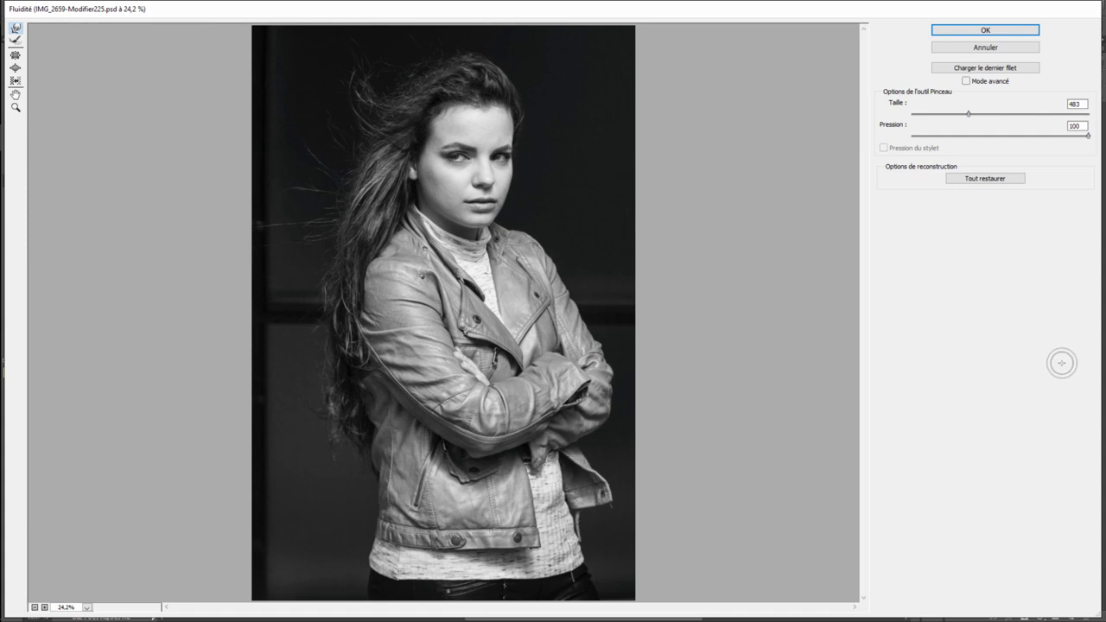
left_click(1014, 28)
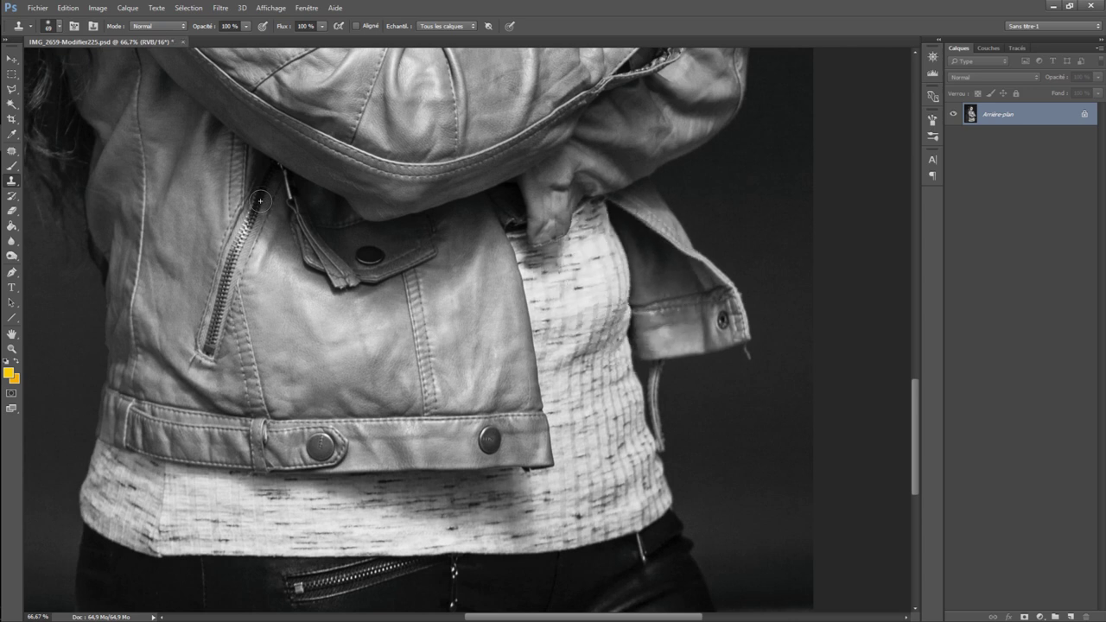
- Save and close the liquified document, returning to Lightroom
left_click(184, 41)
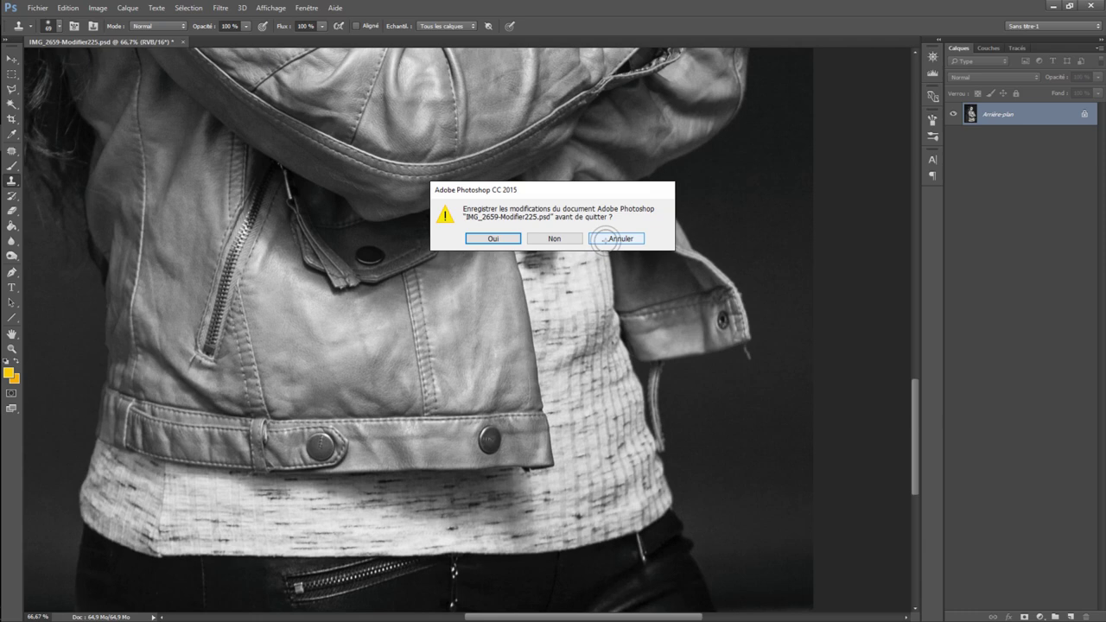
left_click(512, 237)
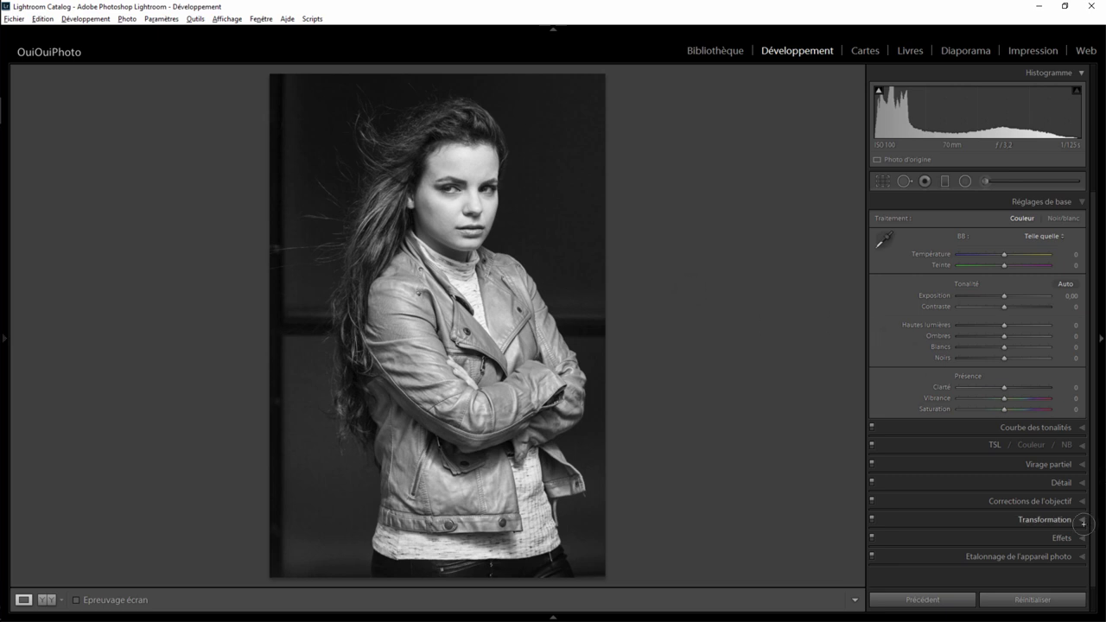
- Set the post-crop vignette amount to about −10 to darken the edges
left_click(1070, 537)
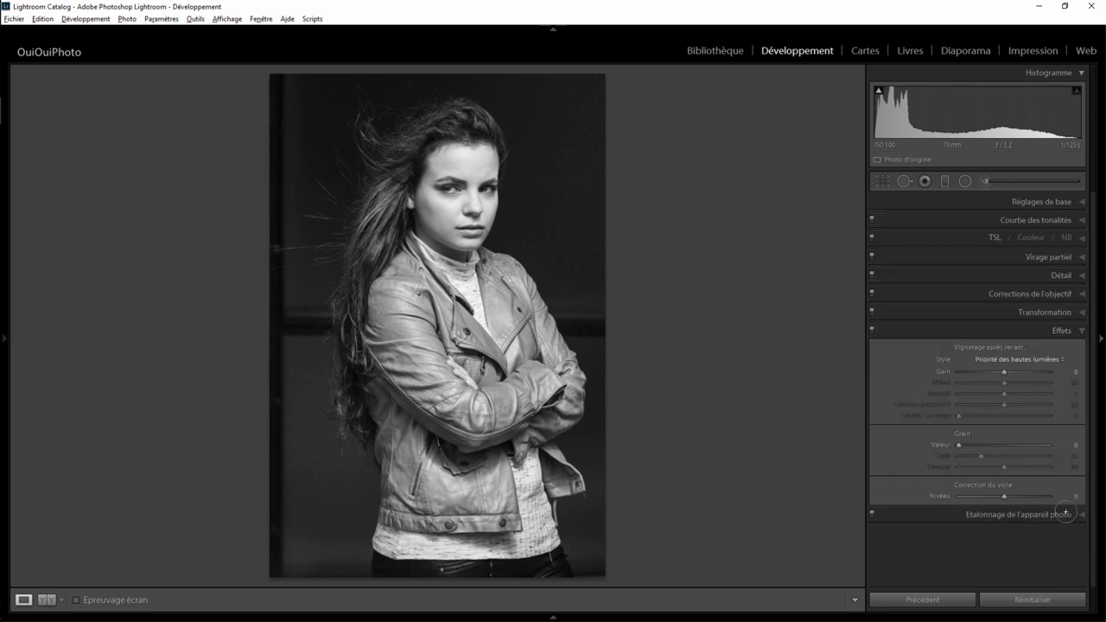
left_click_drag(1004, 372, 993, 377)
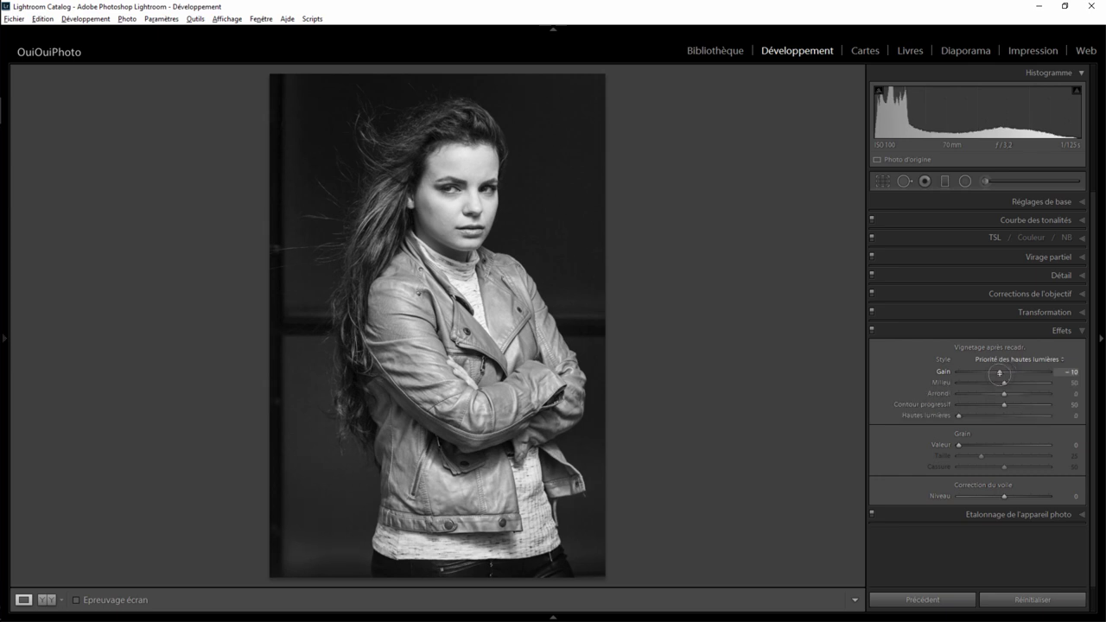